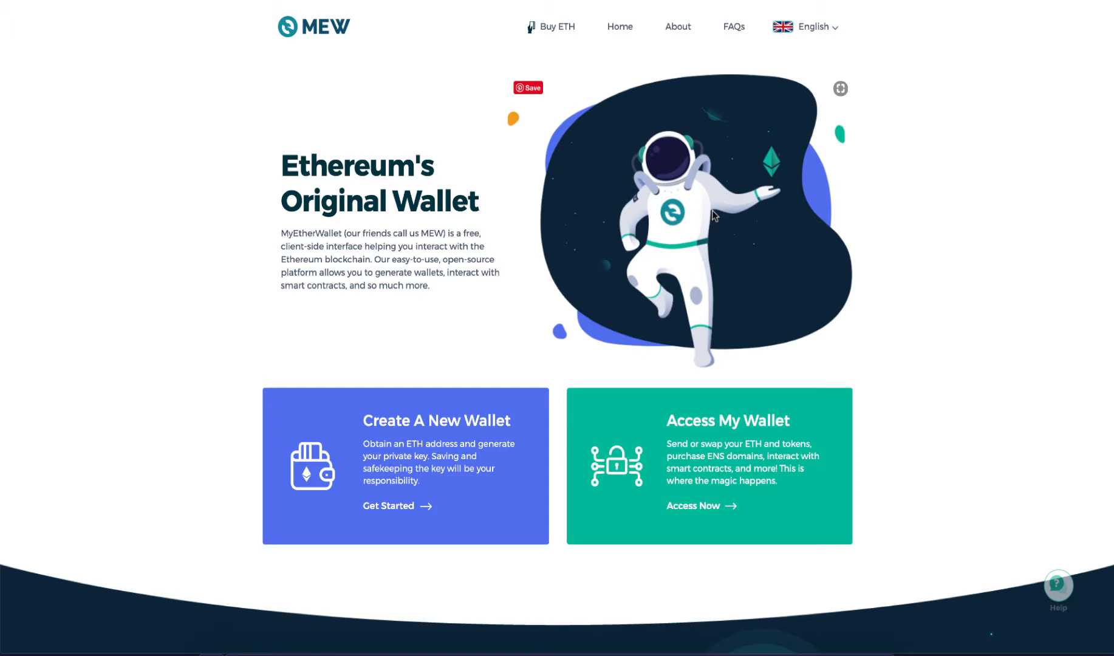
Access the existing wallet by entering and submitting the wallet password.
click(705, 474)
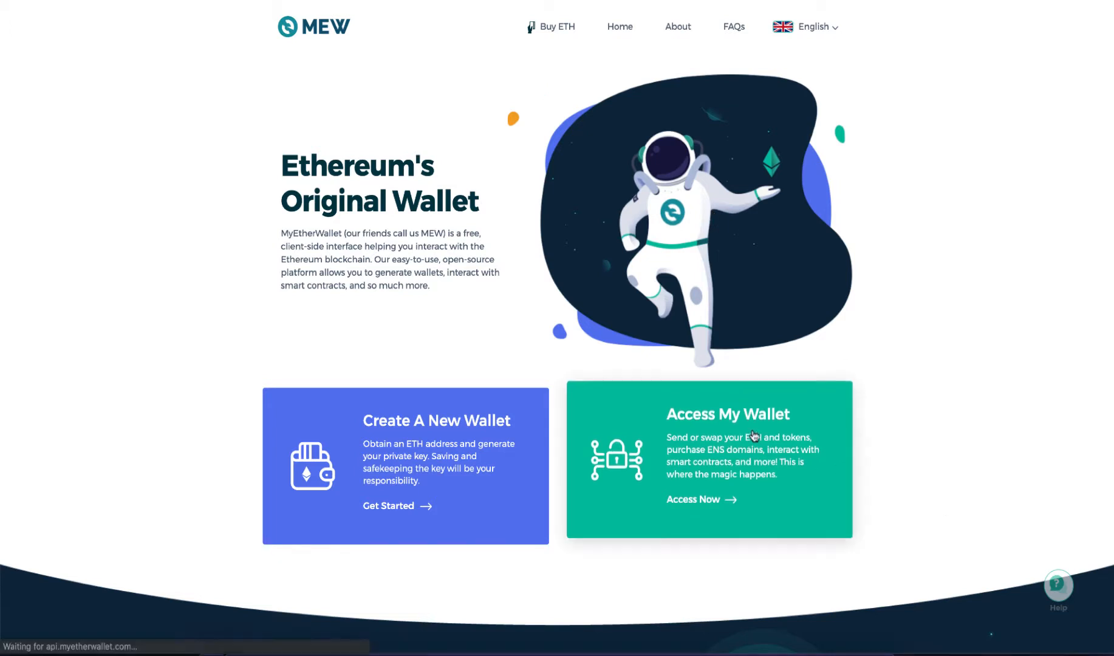
click(455, 303)
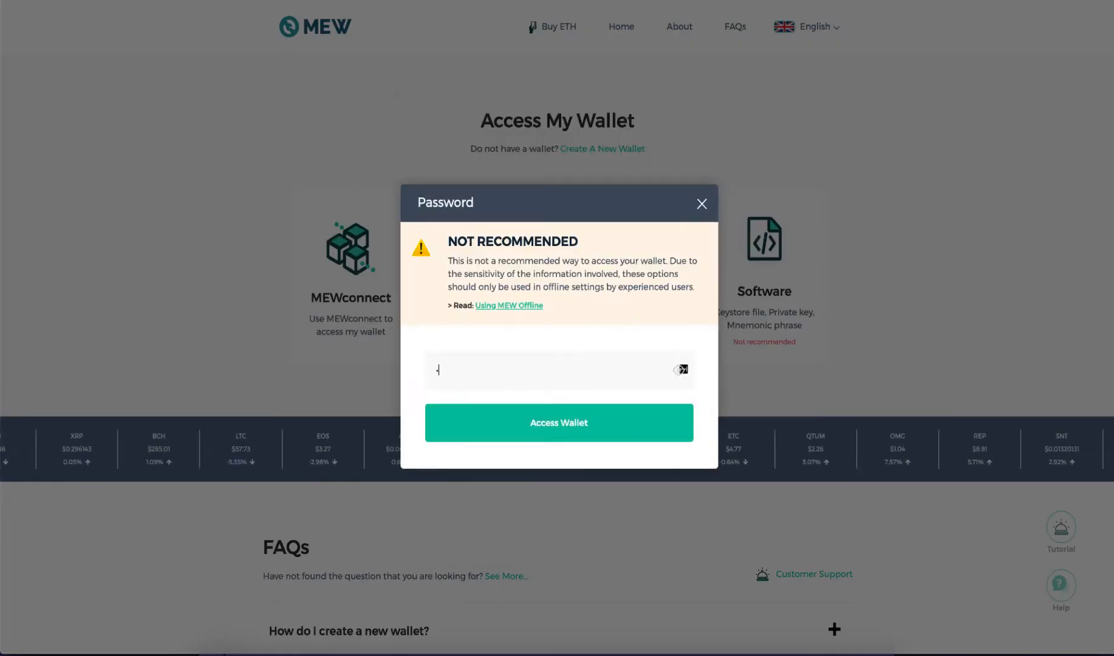
text(password)
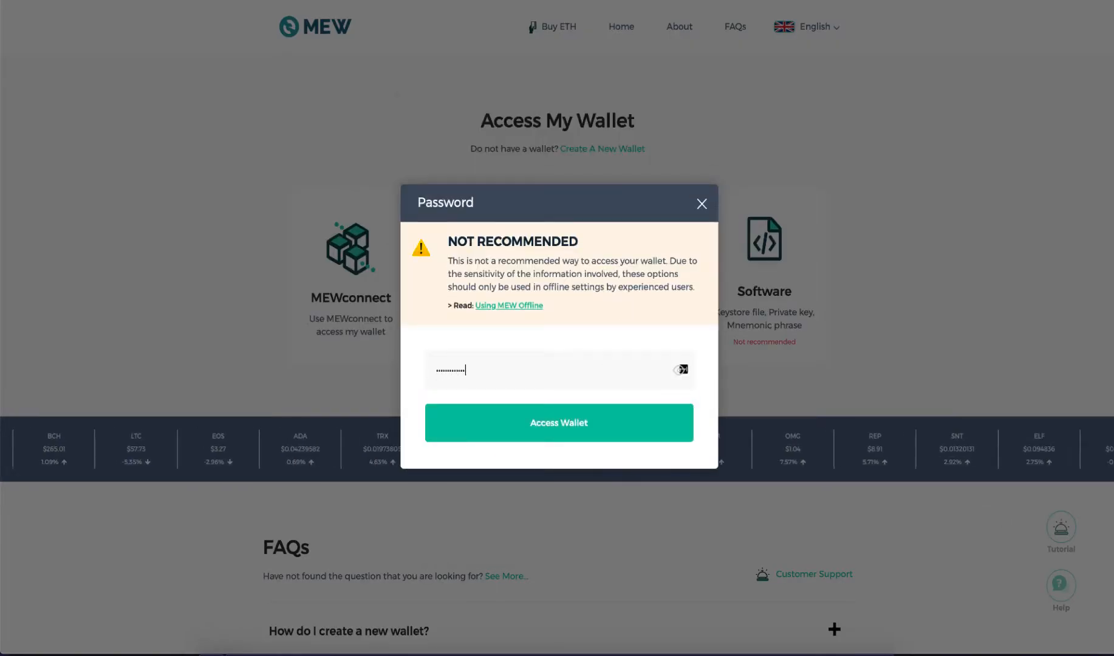
key(Return)
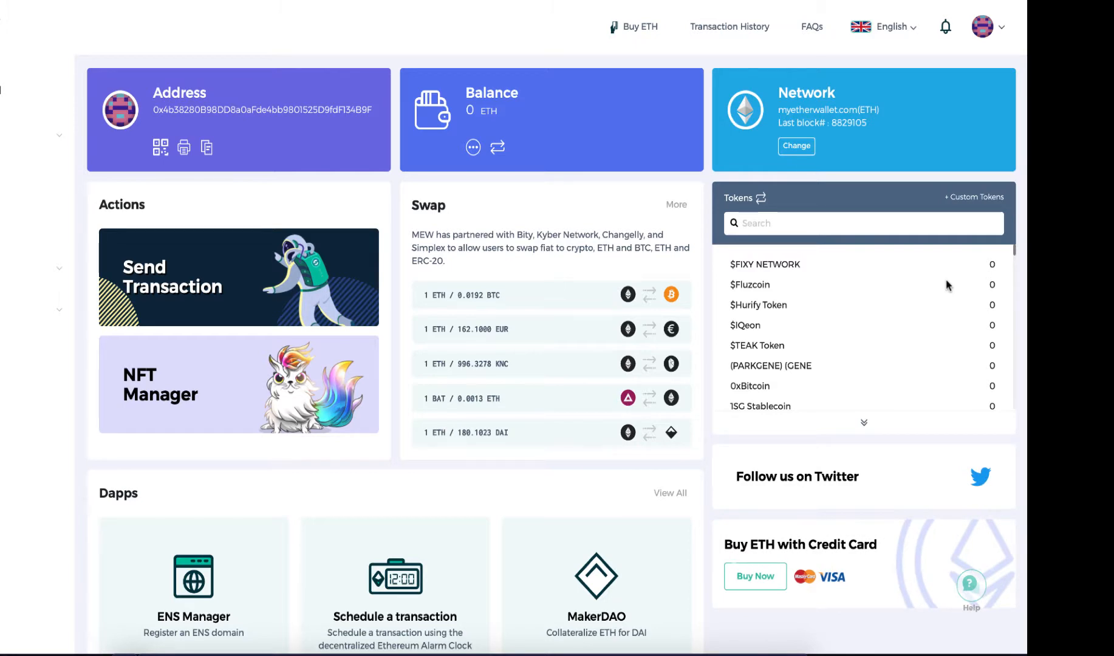
Start a custom token entry and look up the DAY token's contract address in Etherscan's ERC-20 token list.
click(975, 198)
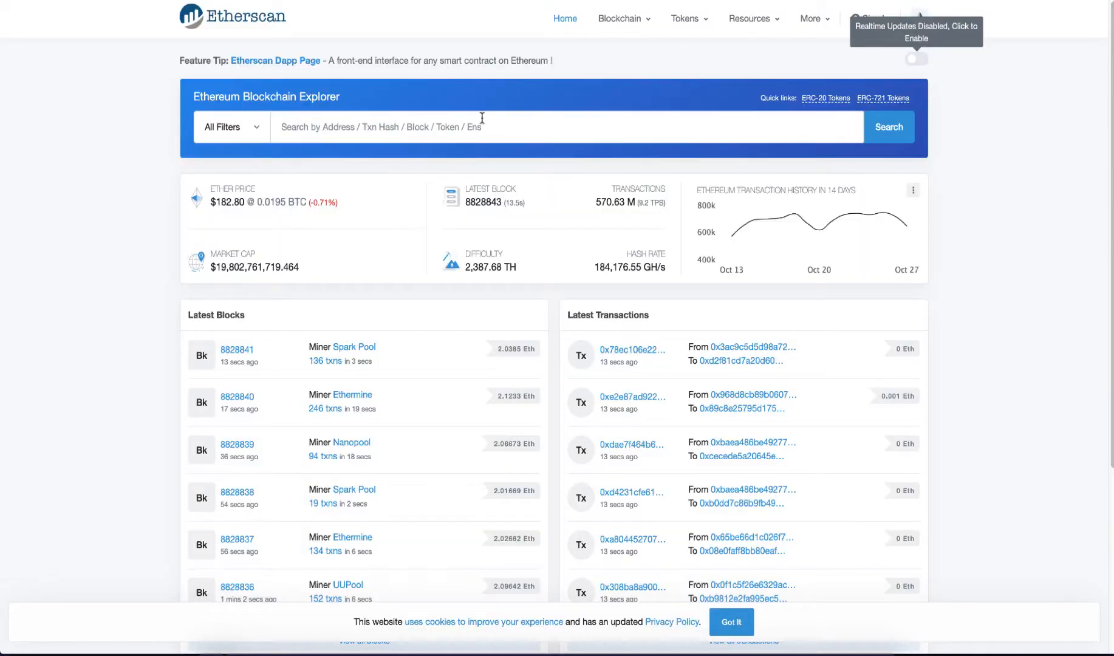
mouse_move(698, 26)
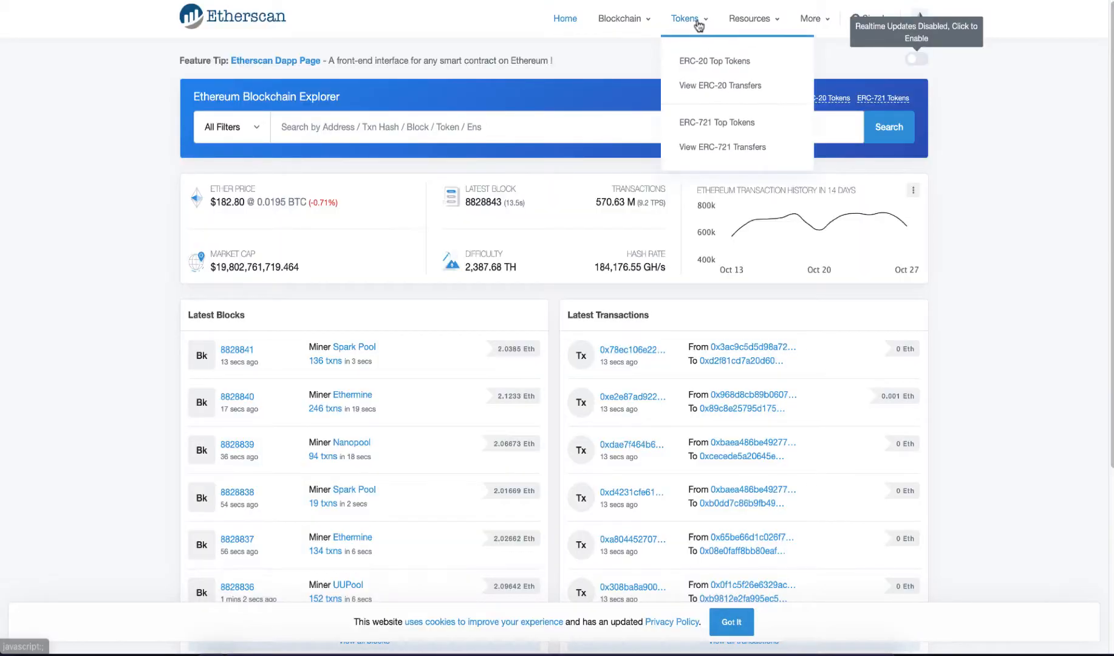
click(703, 63)
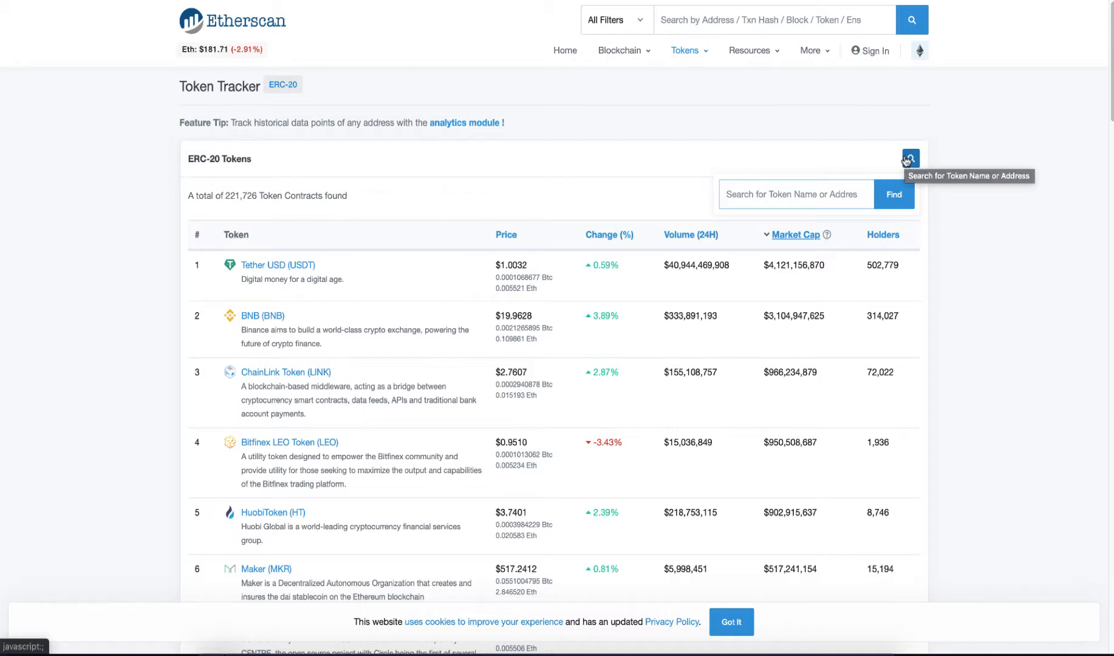
text(DAY)
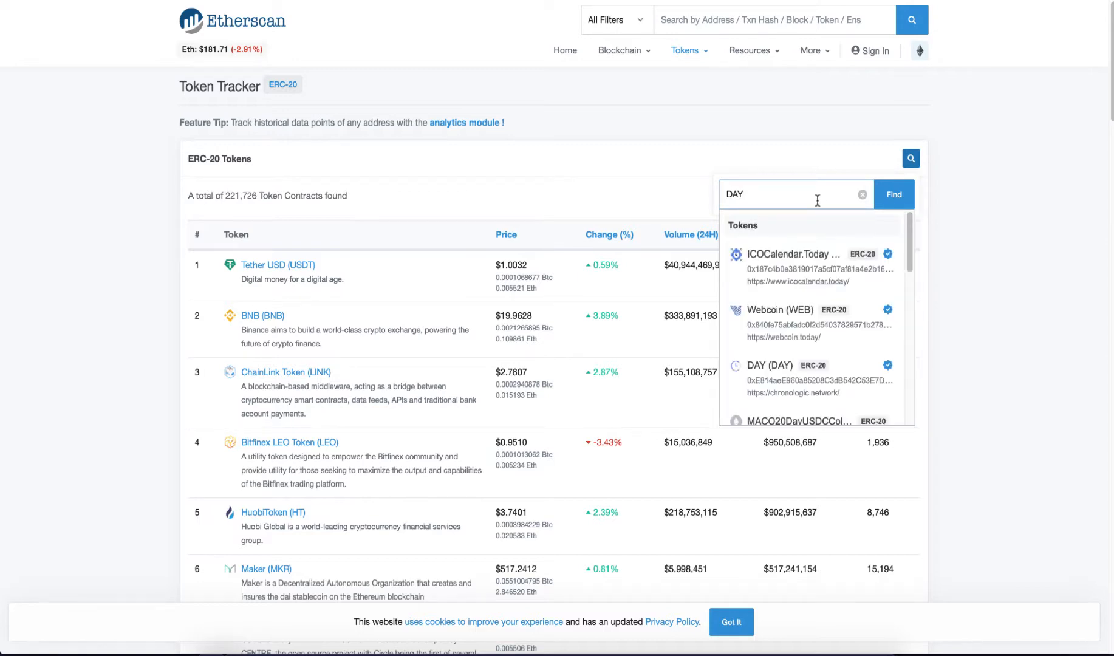
click(805, 362)
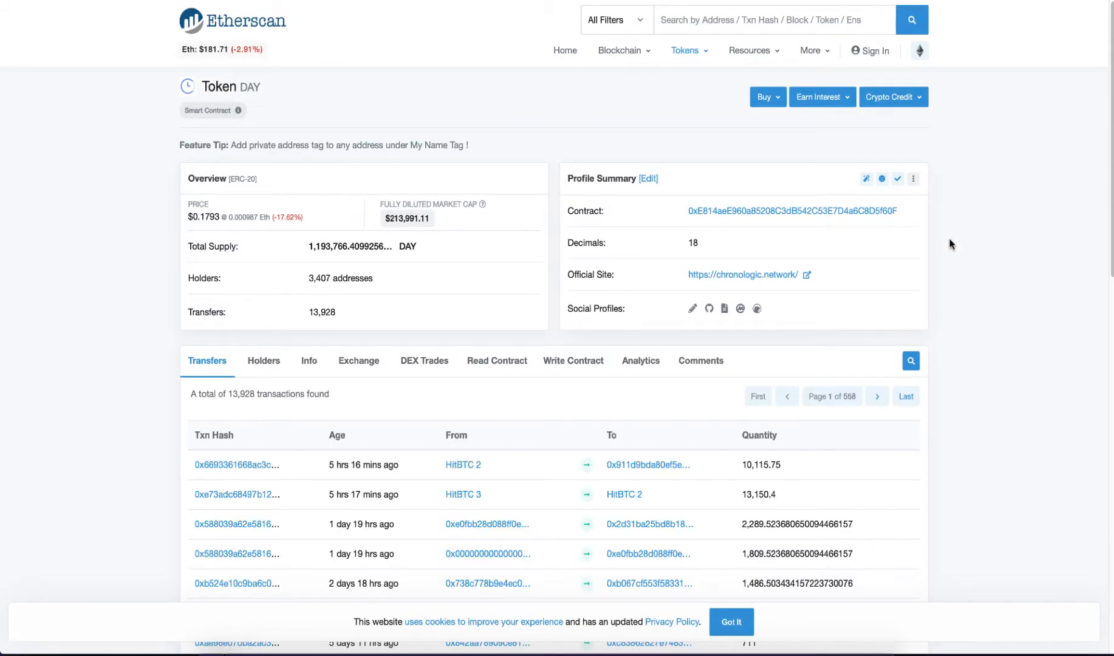
click(906, 213)
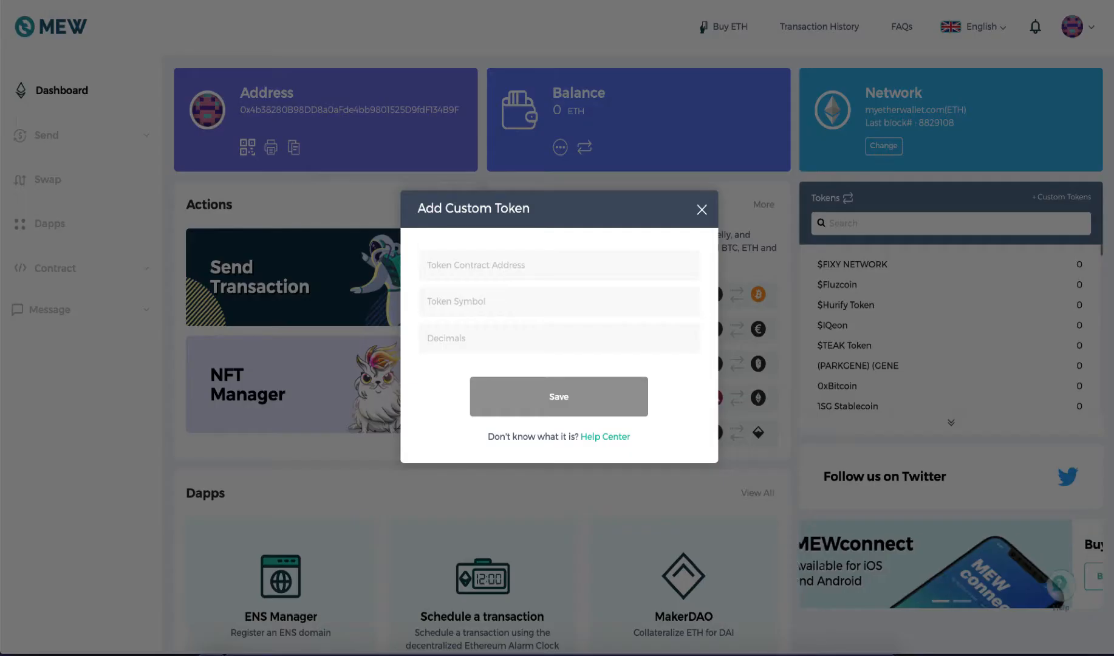
Save a custom token in MyEtherWallet with the copied DAY contract address, symbol DAY and 18 decimals.
click(577, 263)
key(ctrl+v)
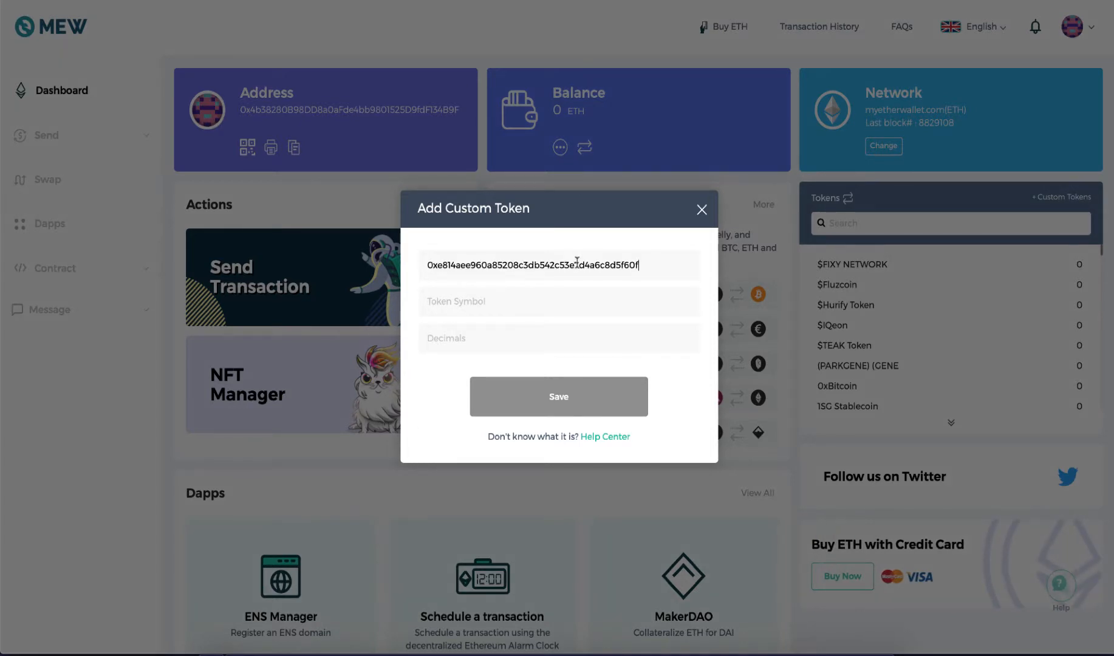
click(579, 299)
text(D)
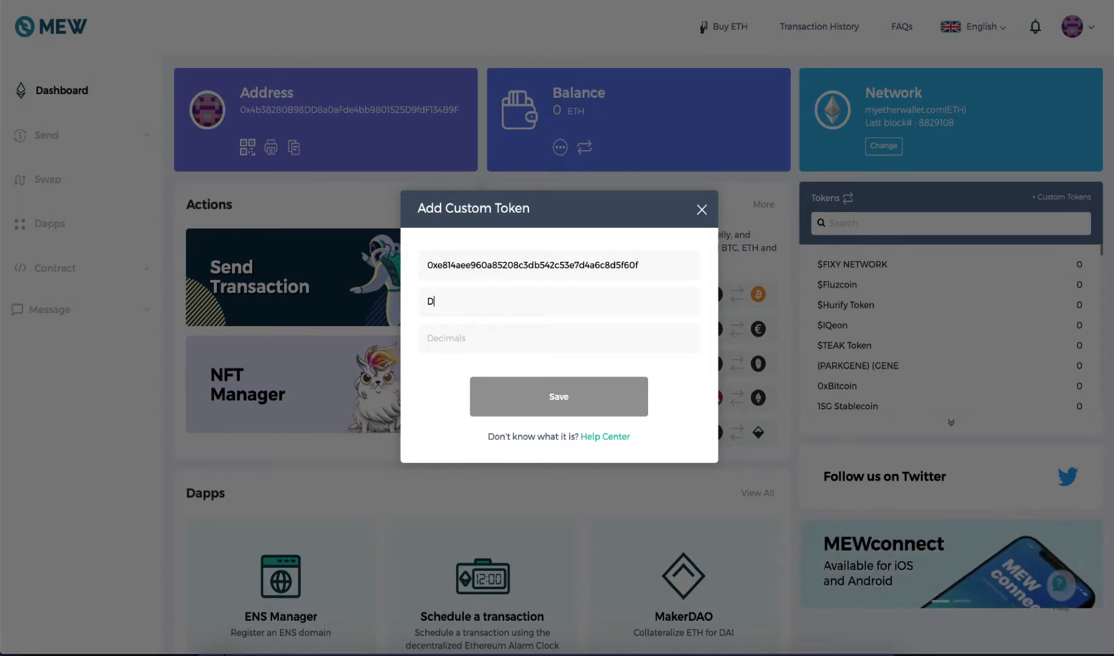
text(AY)
key(Tab)
text(18)
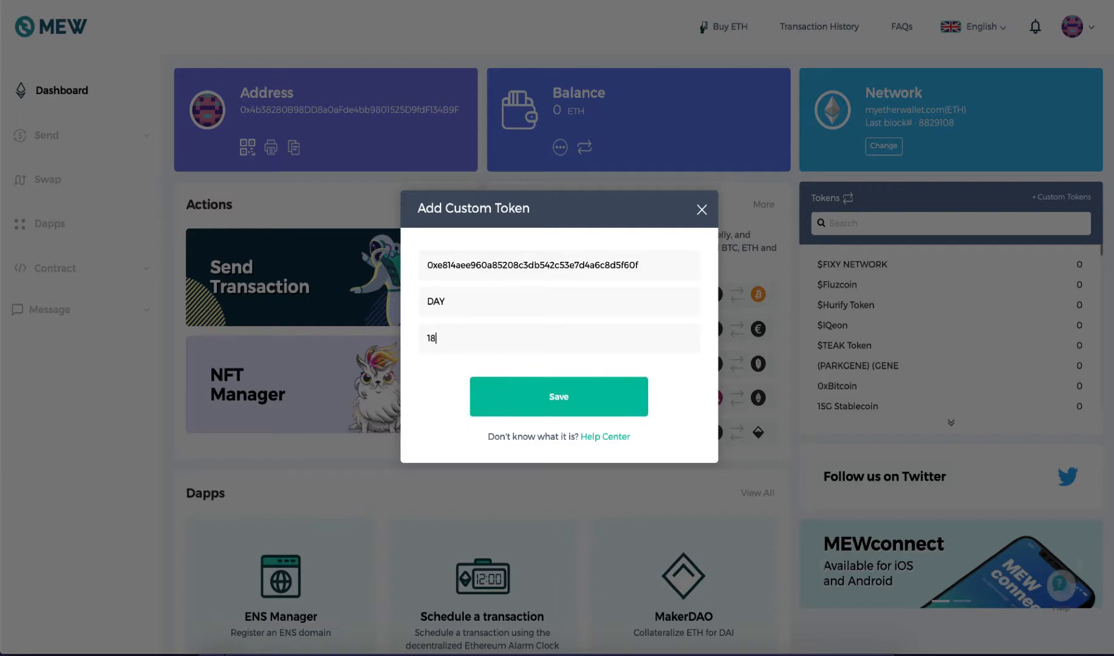
click(581, 400)
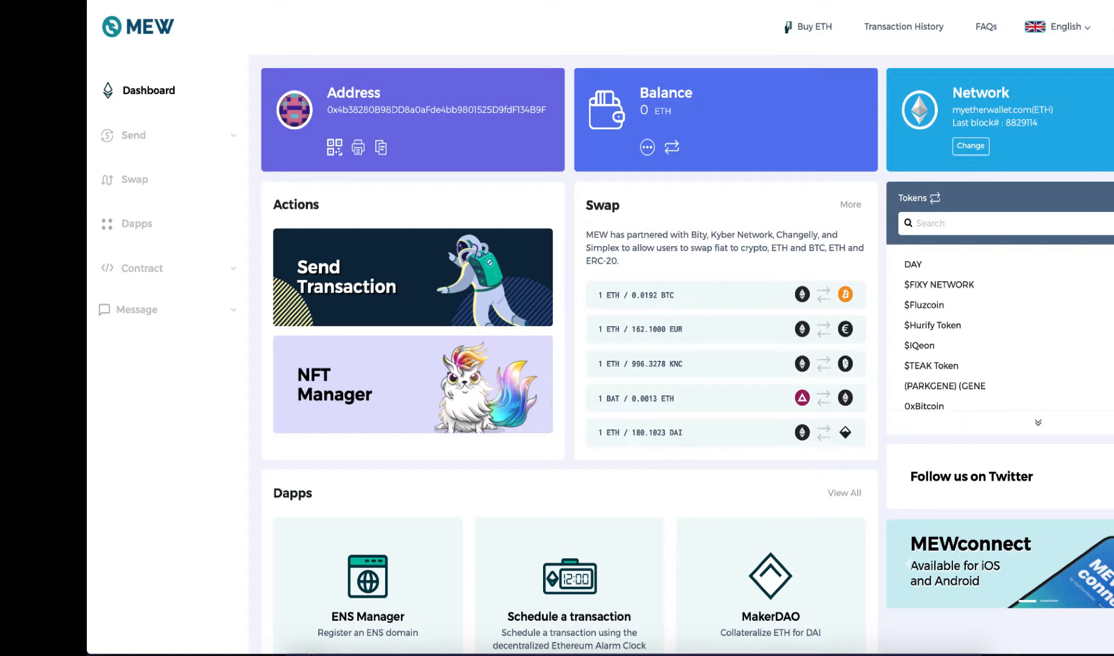
Start an offline send transaction and choose DAY as the token type.
click(131, 135)
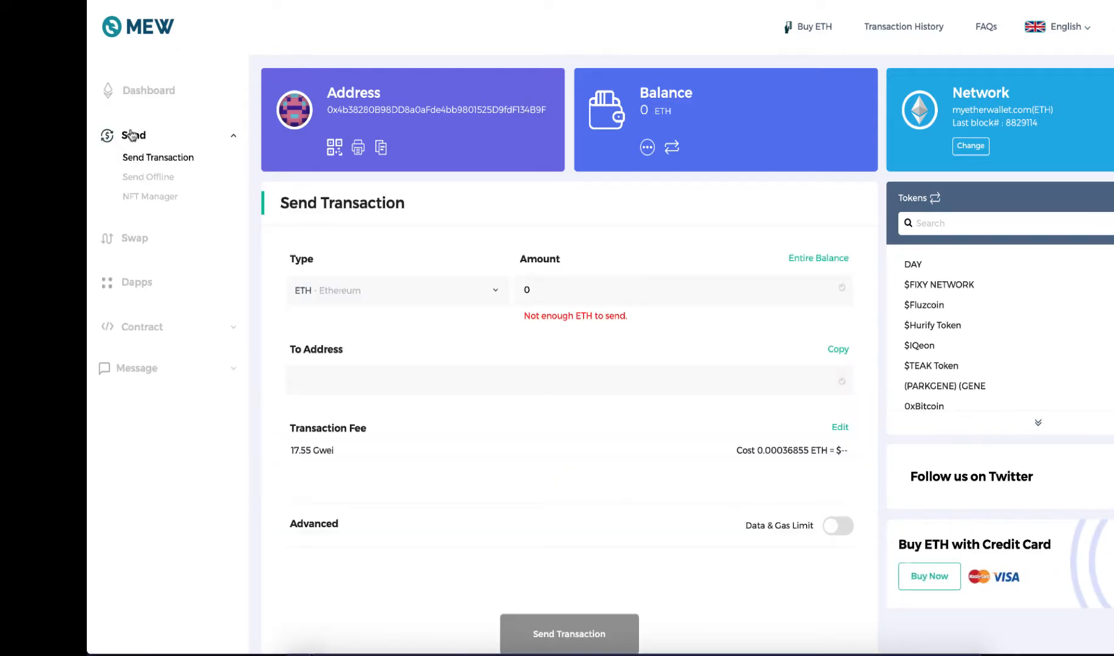
click(168, 180)
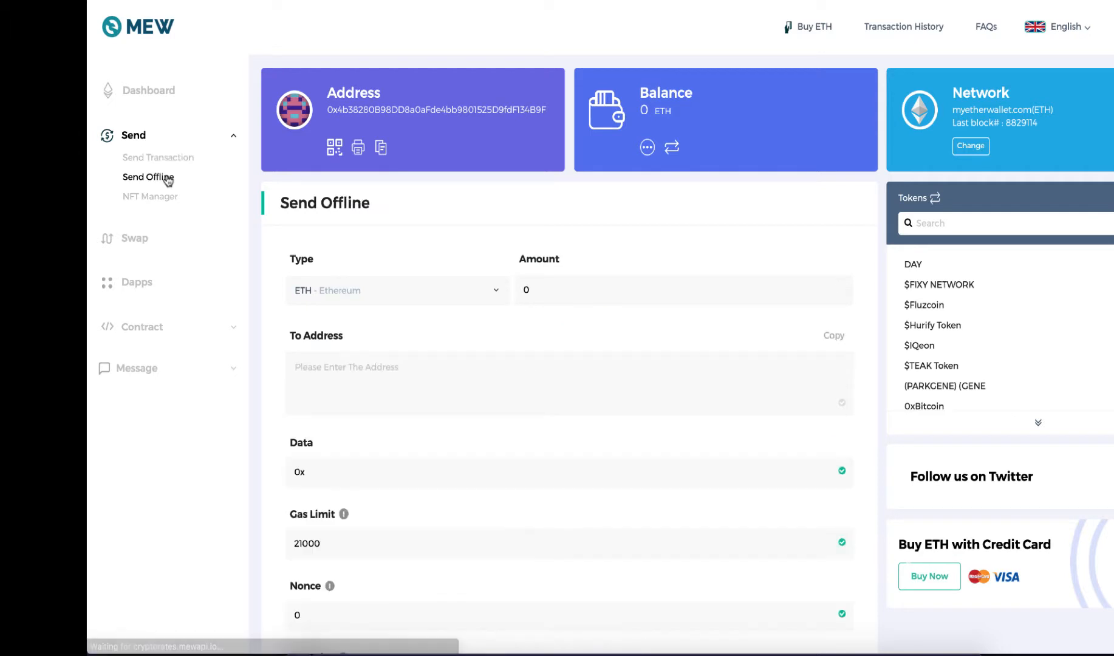
click(407, 289)
text(DA)
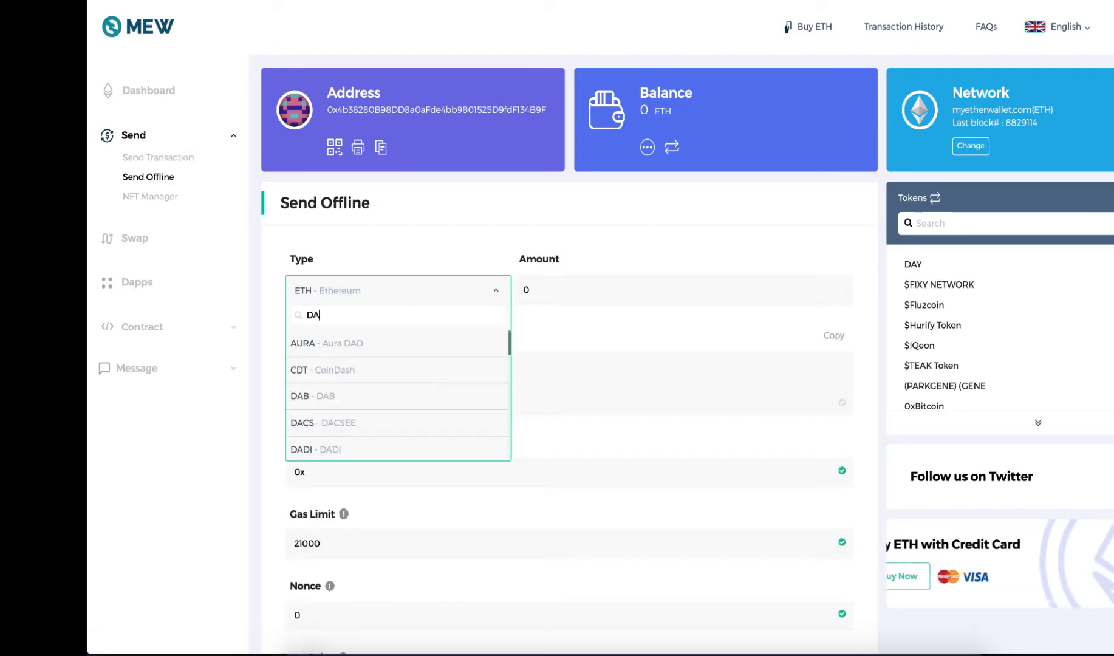
text(Y)
click(394, 345)
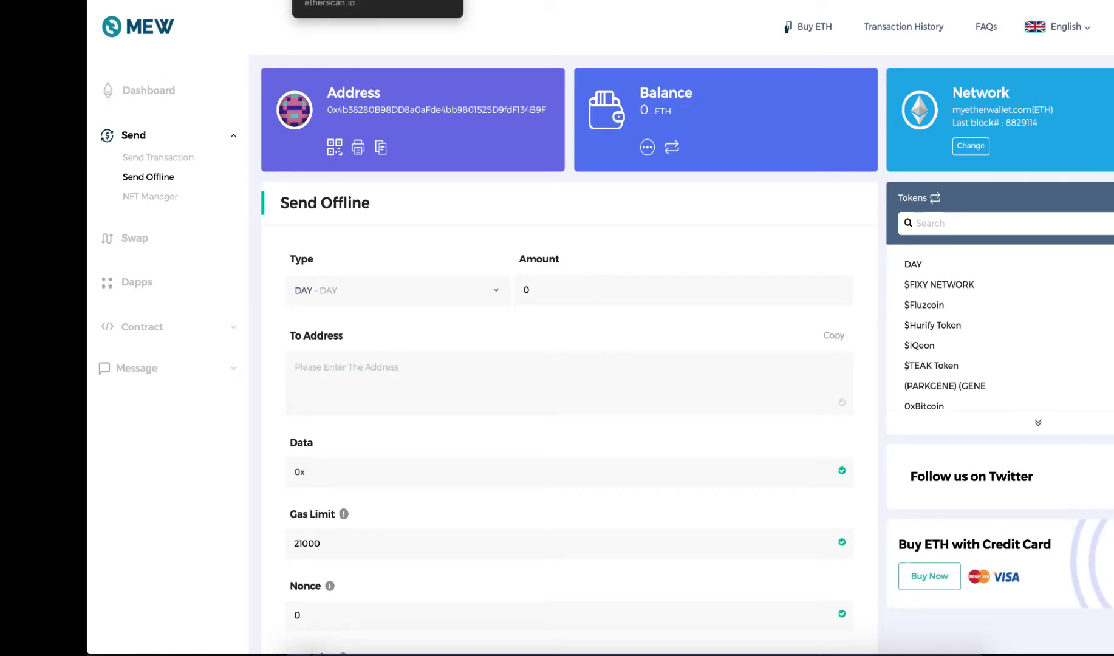
Copy the first transaction's amount, 1500, from the Automate Schedule monthly spreadsheet into the offline transaction's Amount.
click(492, 1)
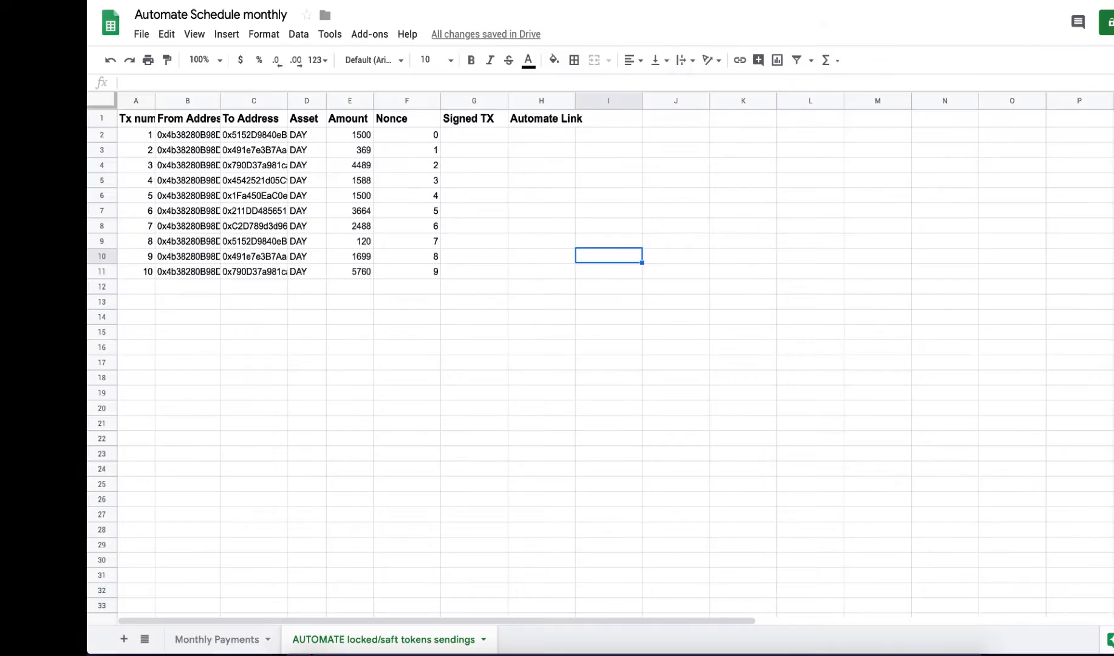
click(363, 135)
right_click(363, 133)
click(398, 158)
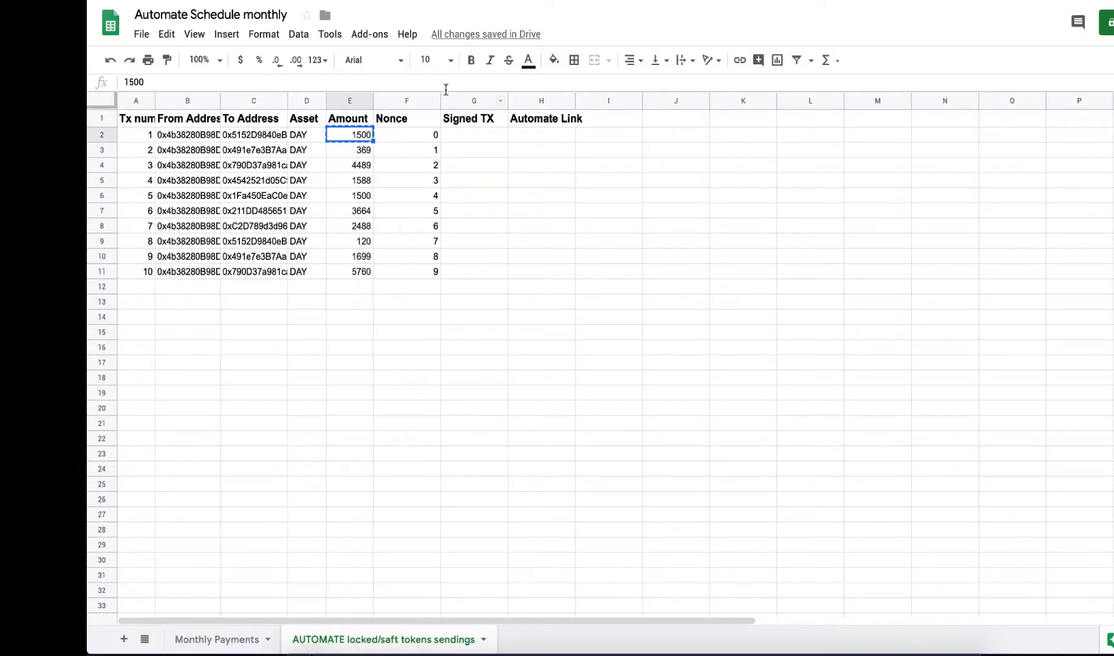
click(182, 2)
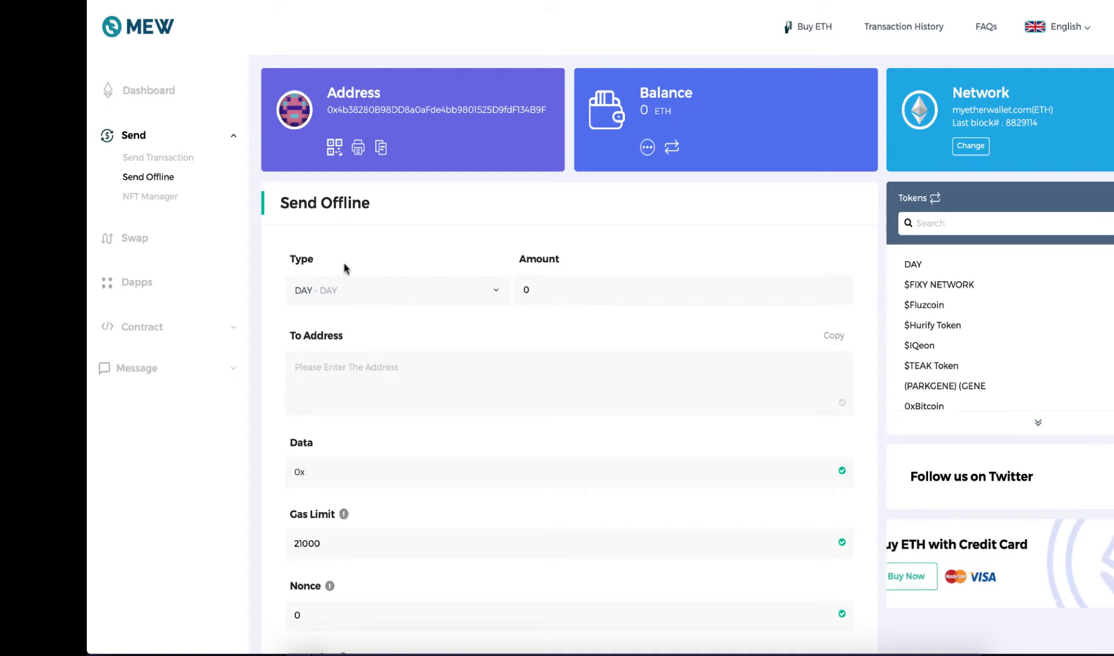
right_click(549, 290)
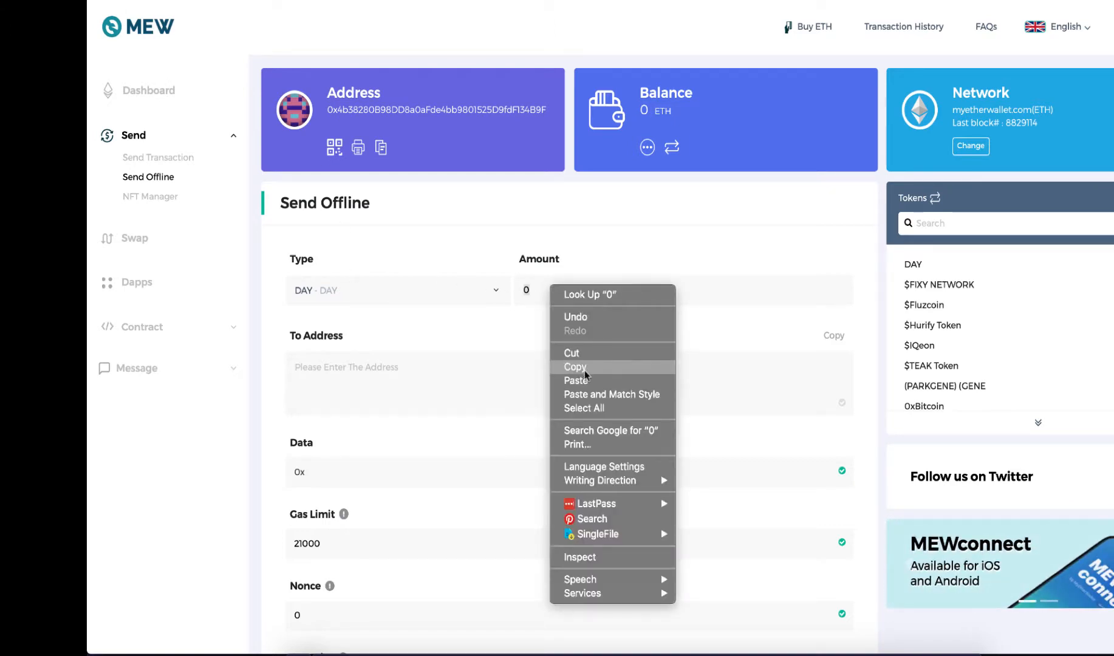
click(629, 380)
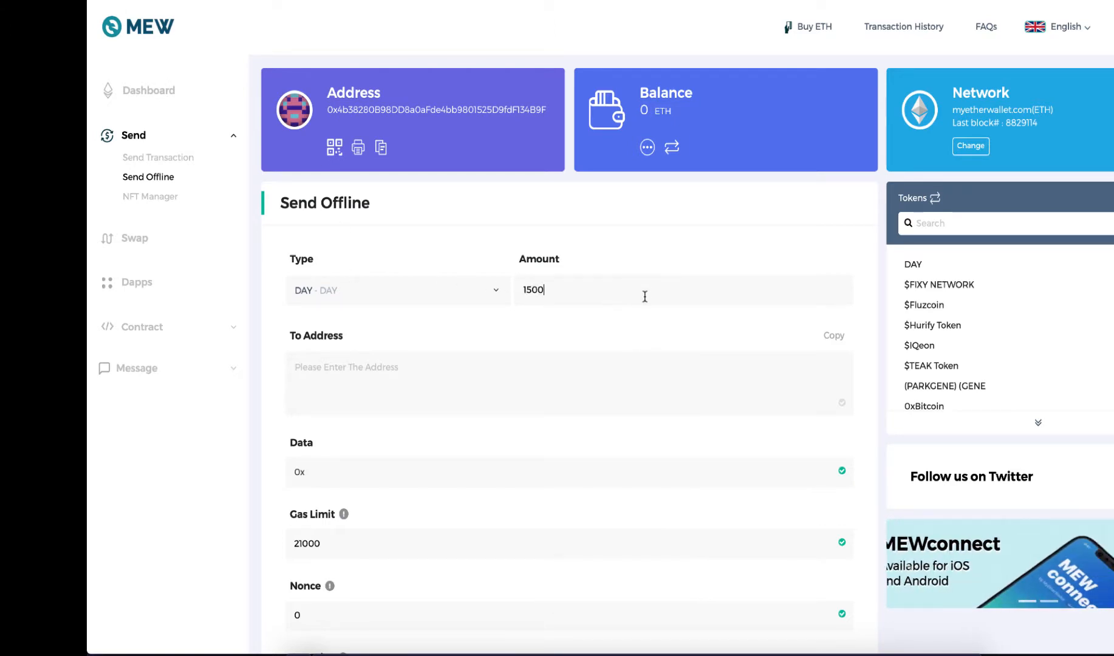
Copy the first transaction's To Address from the spreadsheet into the offline transaction's recipient address.
click(535, 1)
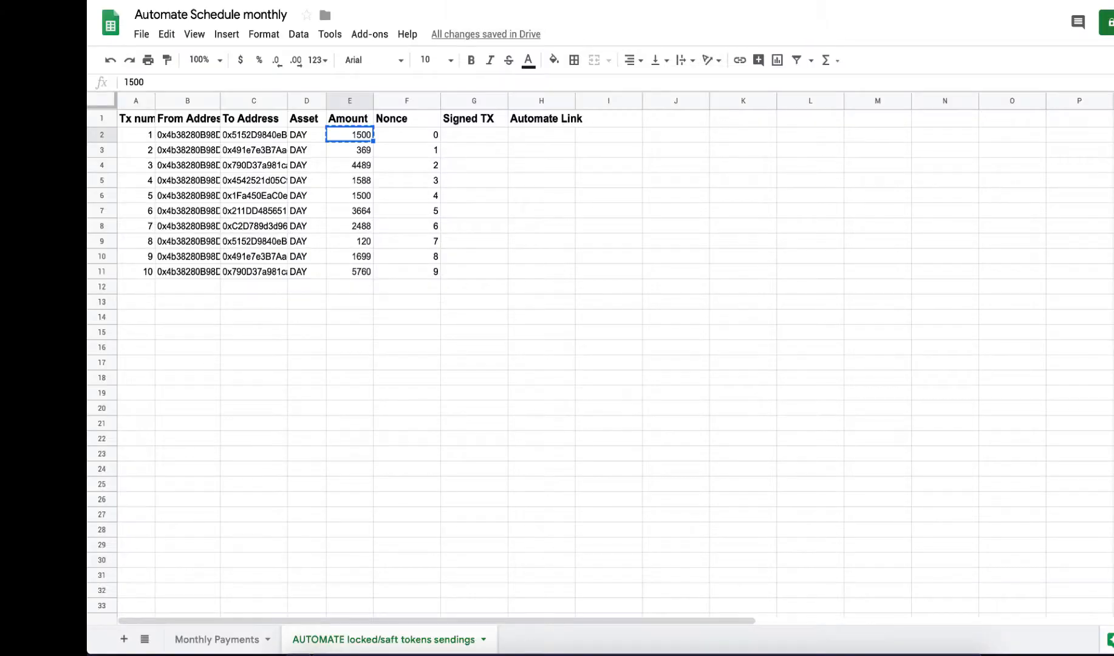
click(272, 137)
key(super+c)
click(273, 1)
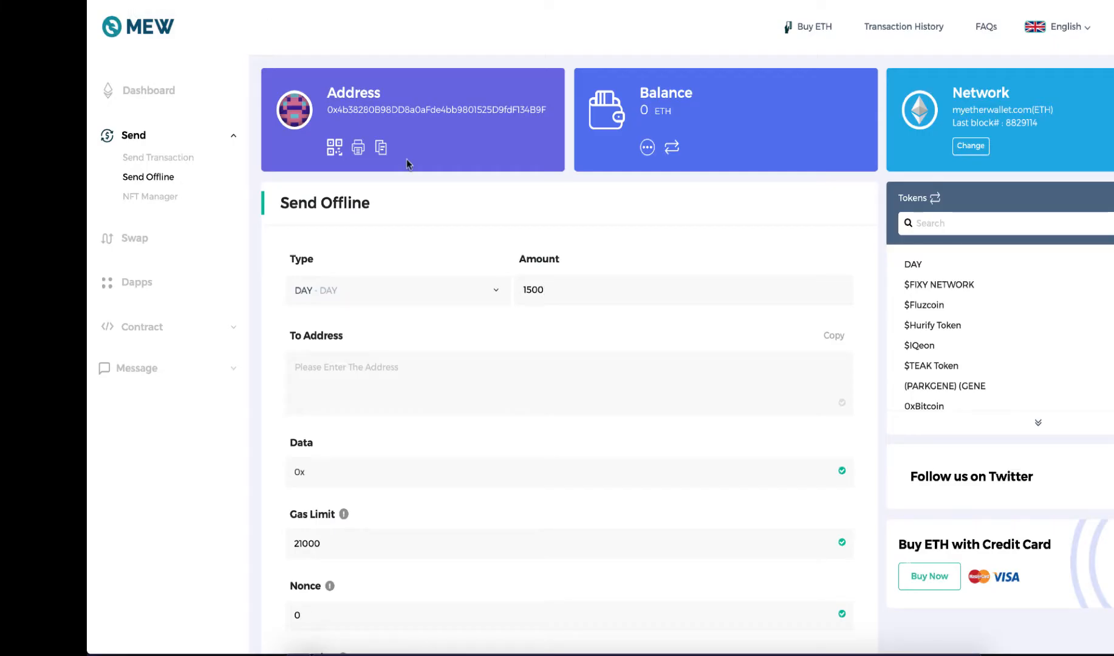
click(431, 364)
key(super+v)
Set the offline transaction's gas limit to 200000 and its gas price to 50.
scroll(569, 356, down, 5)
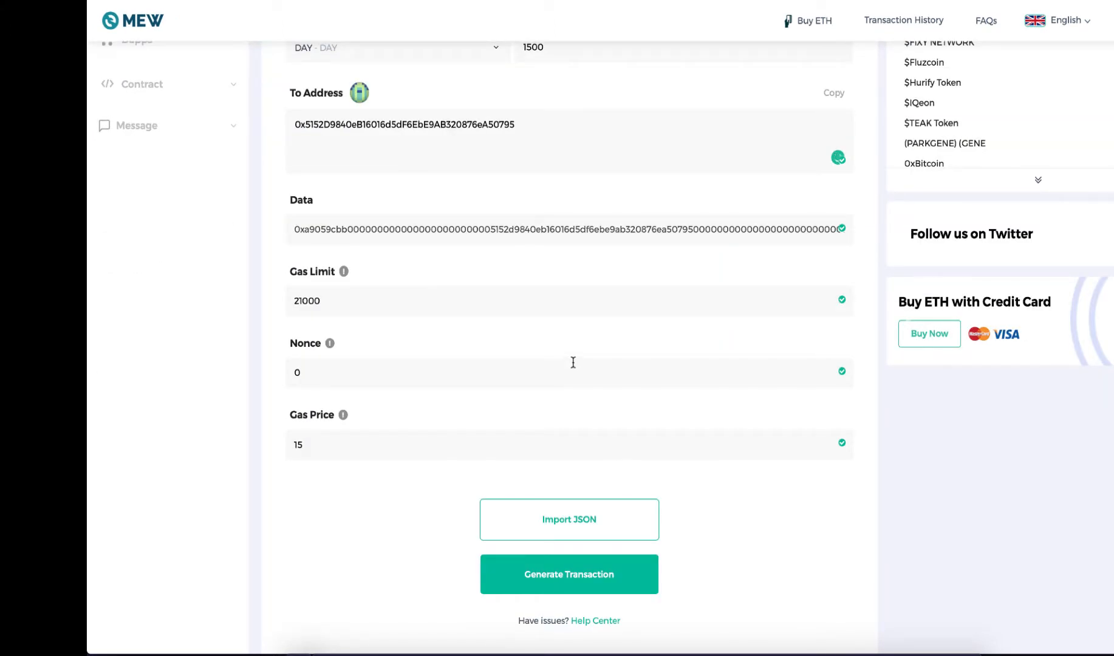
click(308, 301)
key(BackSpace)
key(BackSpace)
text(0000)
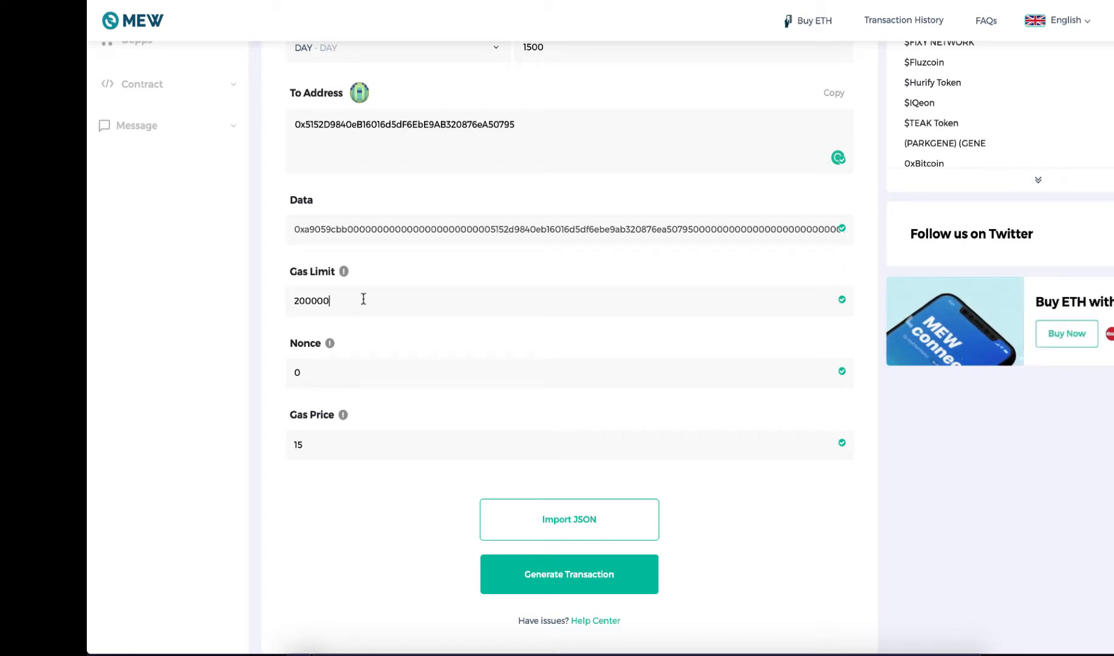
click(298, 445)
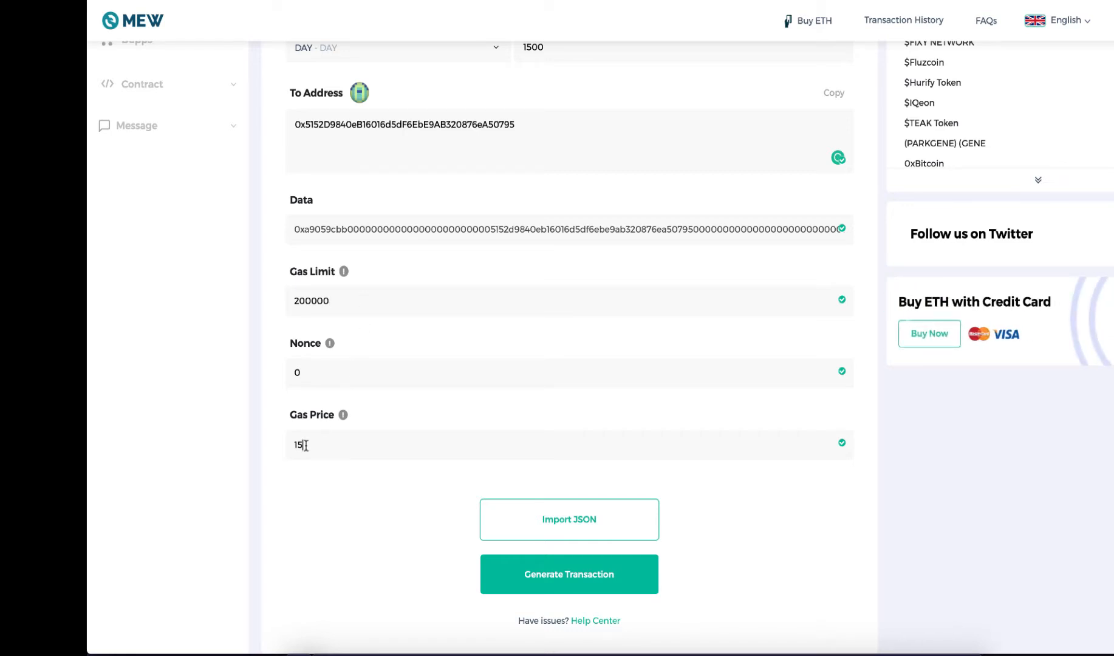
key(BackSpace)
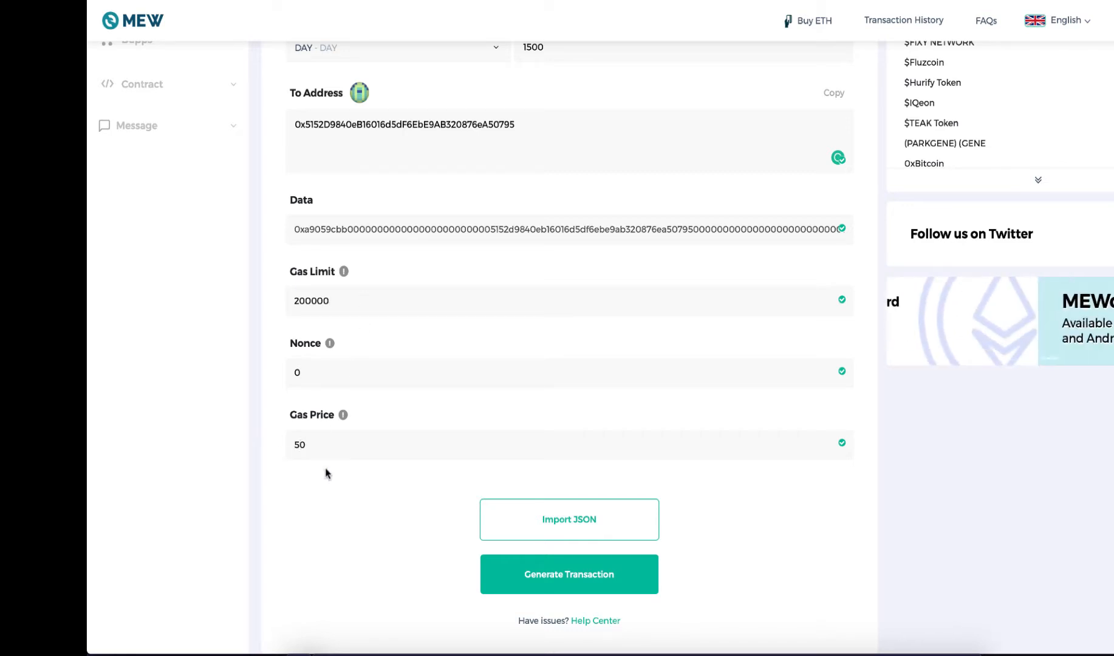
Generate the signed transaction and copy its full hexadecimal text.
click(612, 580)
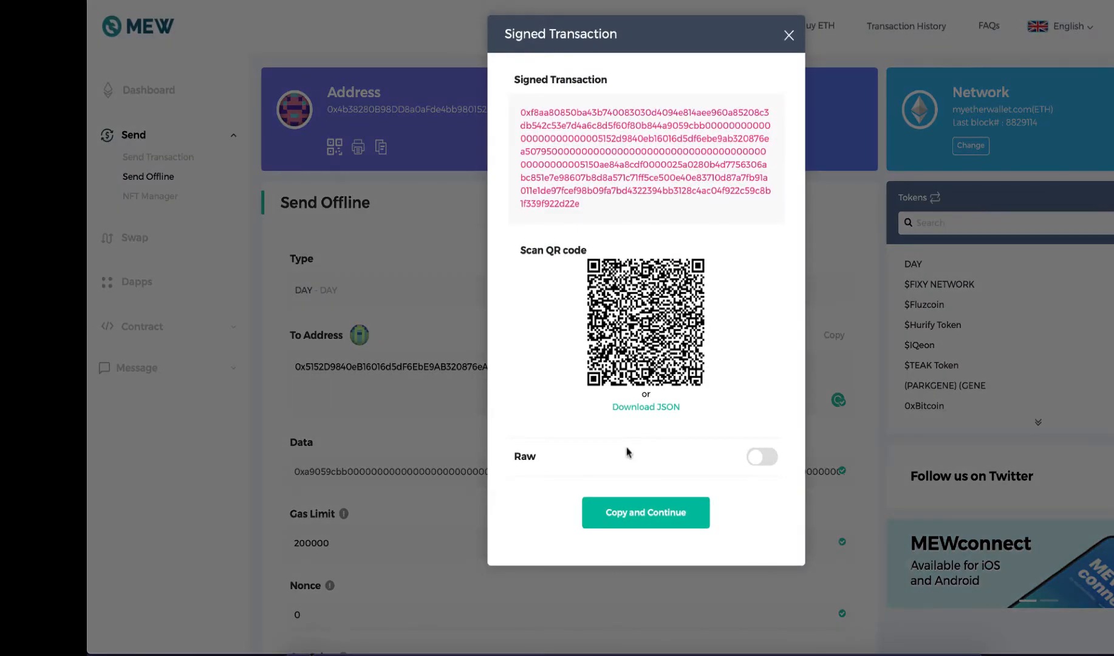
double_click(625, 189)
right_click(625, 188)
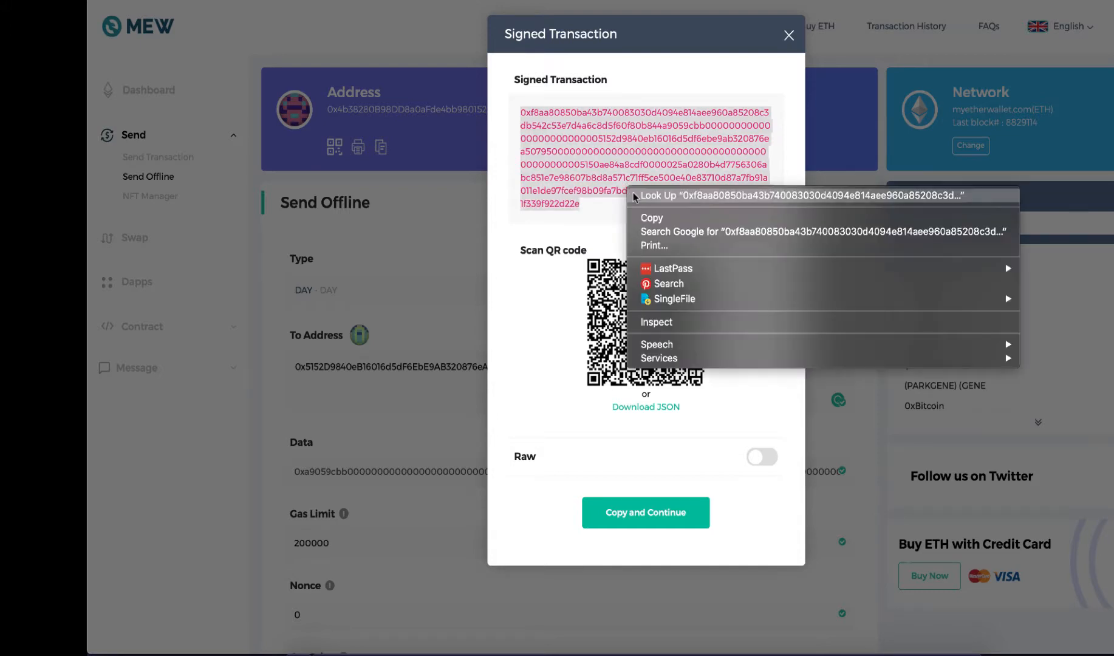
click(665, 214)
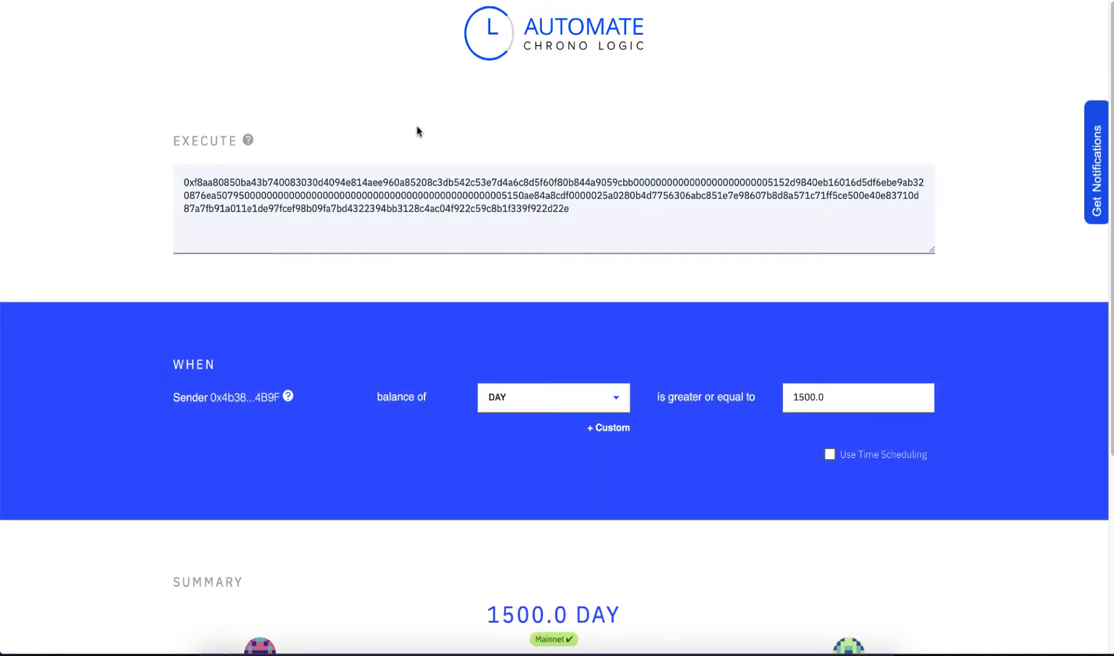
Set the sender's DAY balance condition to 50000 or more in ChronoLogic Automate and schedule the transaction.
drag(856, 399, 774, 402)
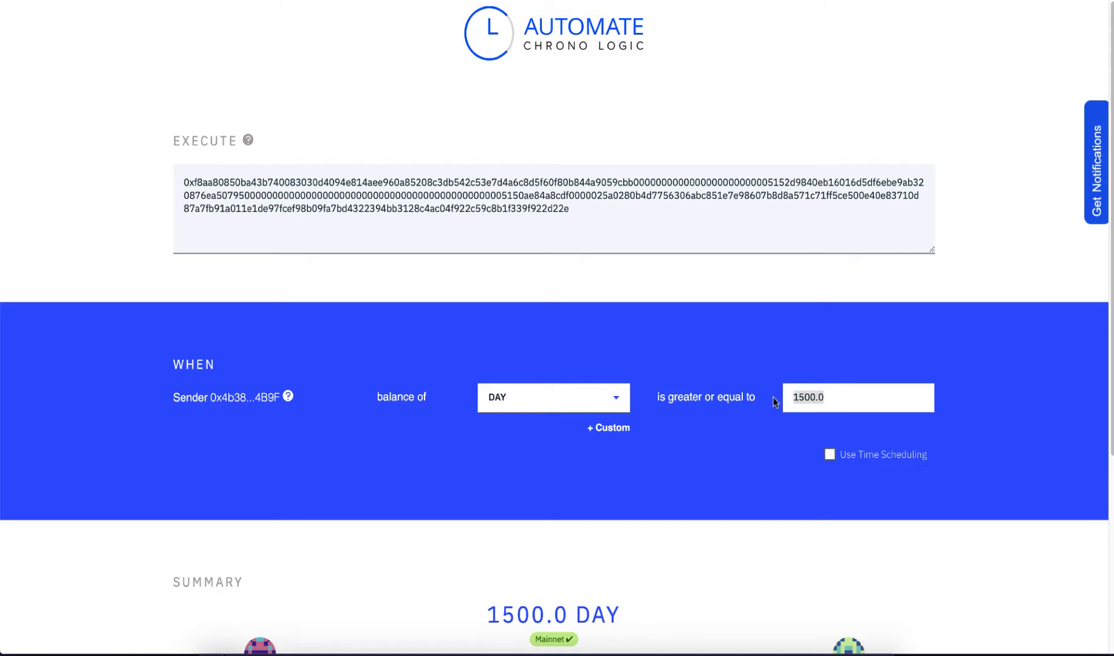
text(50)
scroll(733, 402, down, 5)
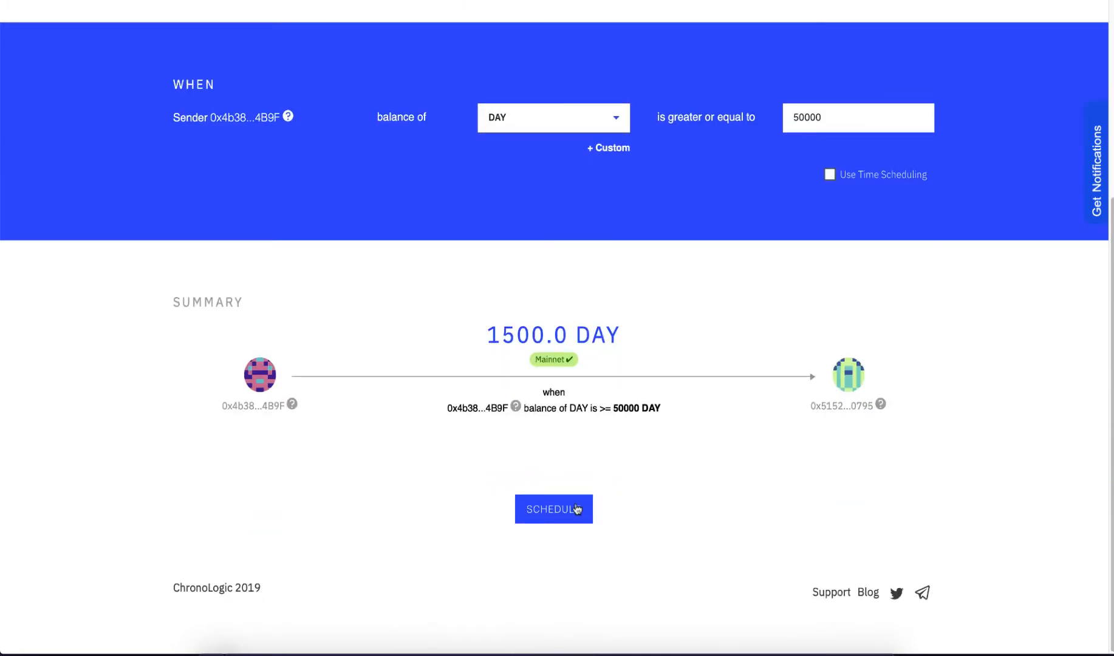
click(576, 509)
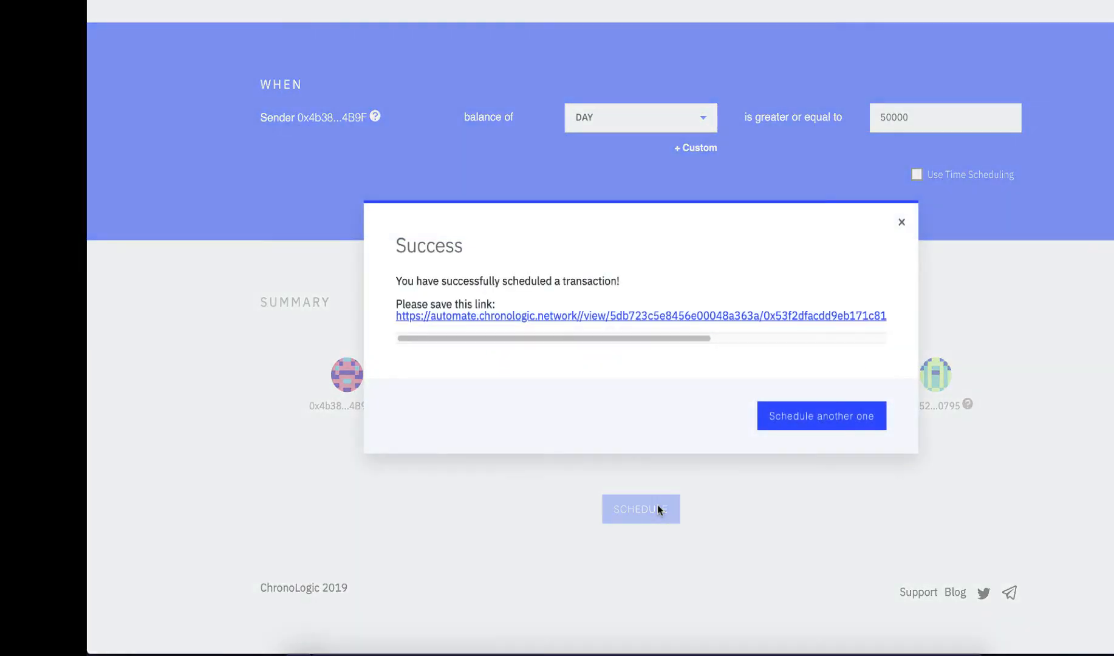
Copy the first scheduled transaction's link and paste it into the first transaction's Automate Link cell in the spreadsheet.
right_click(761, 318)
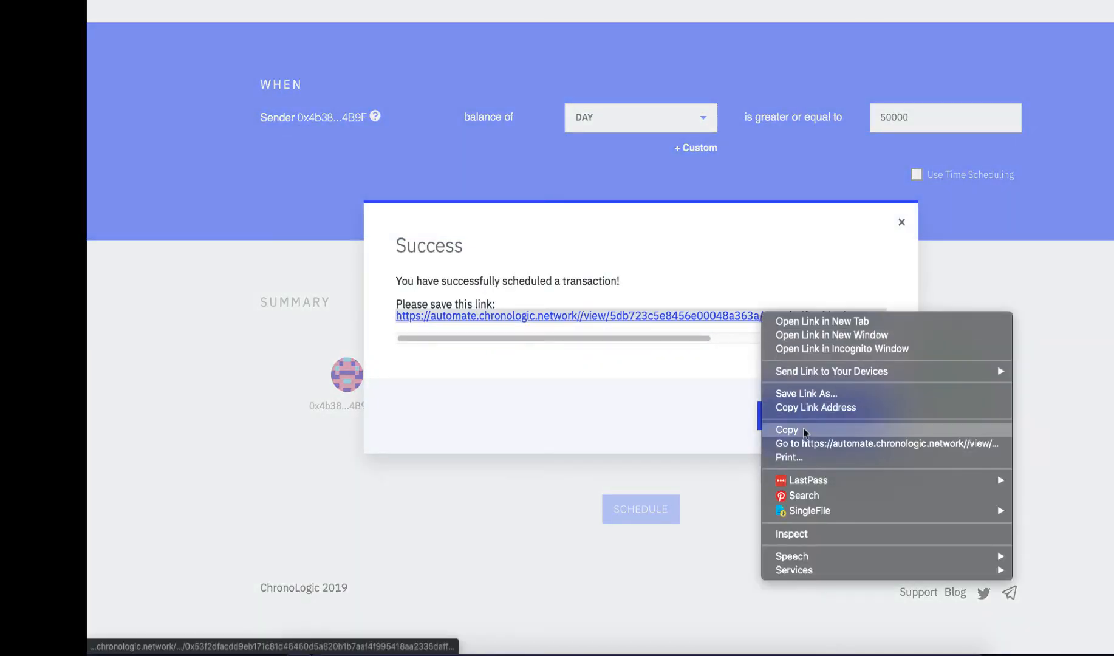
click(789, 408)
click(548, 4)
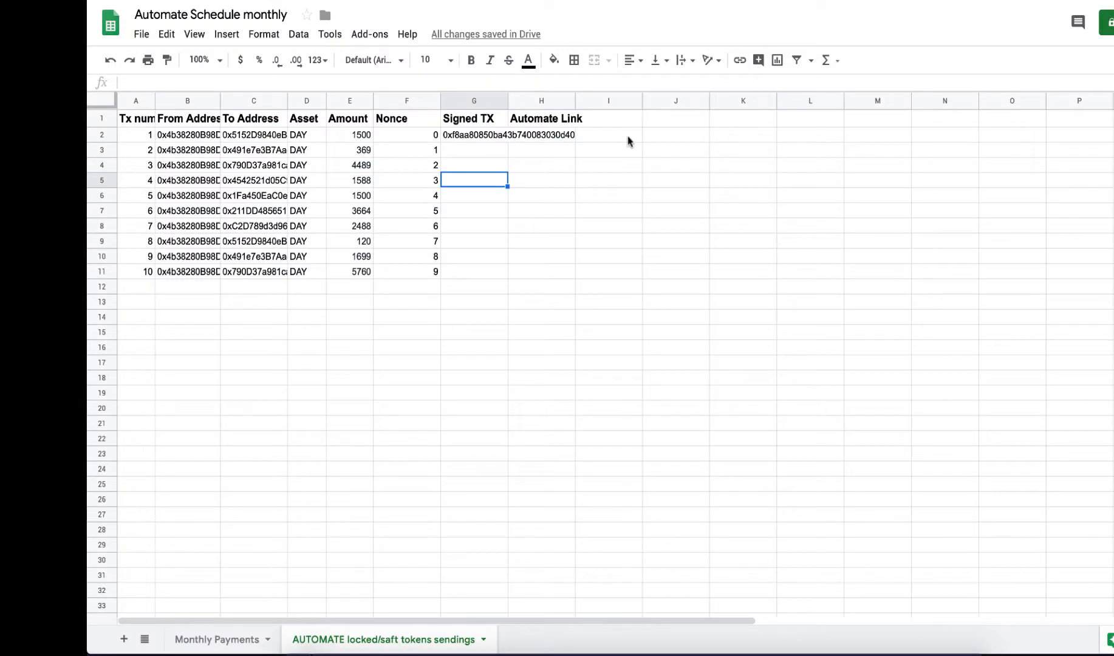
double_click(546, 137)
key(ctrl+v)
key(Return)
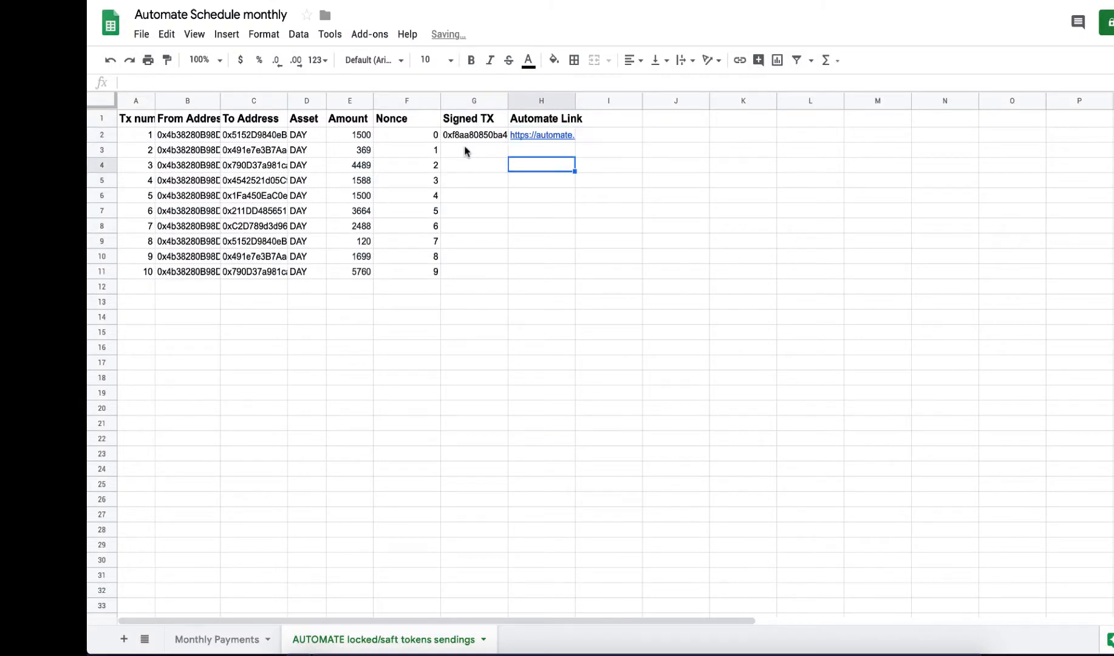
Copy the second transaction's amount, 369, from the spreadsheet into the offline transaction's amount in MyEtherWallet.
click(464, 150)
click(364, 150)
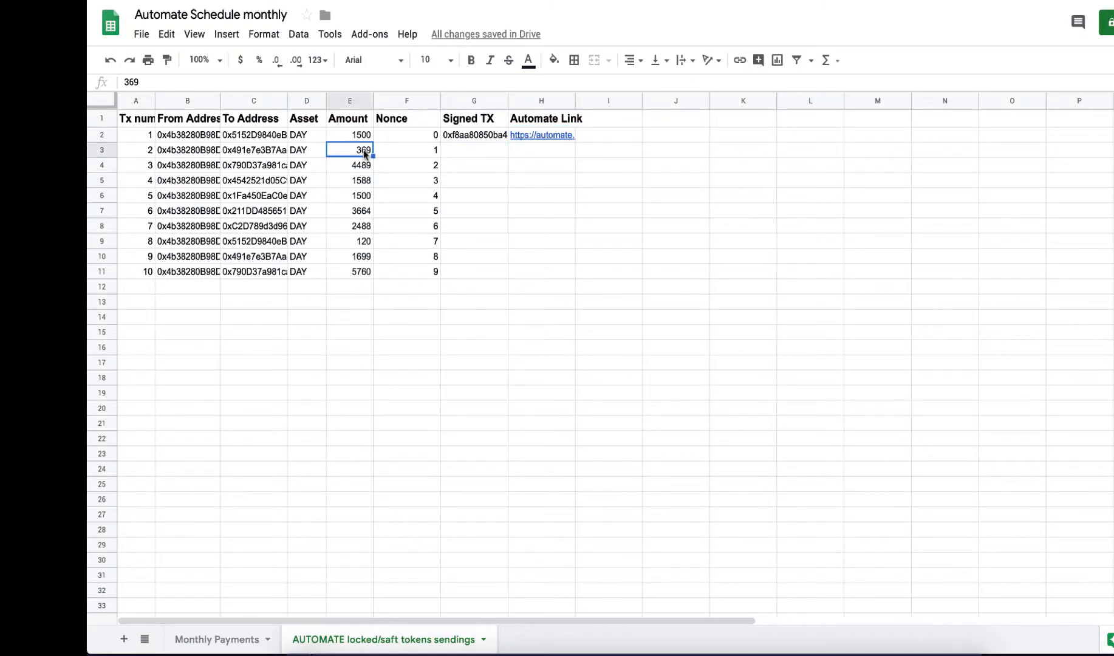
key(ctrl+c)
click(212, 2)
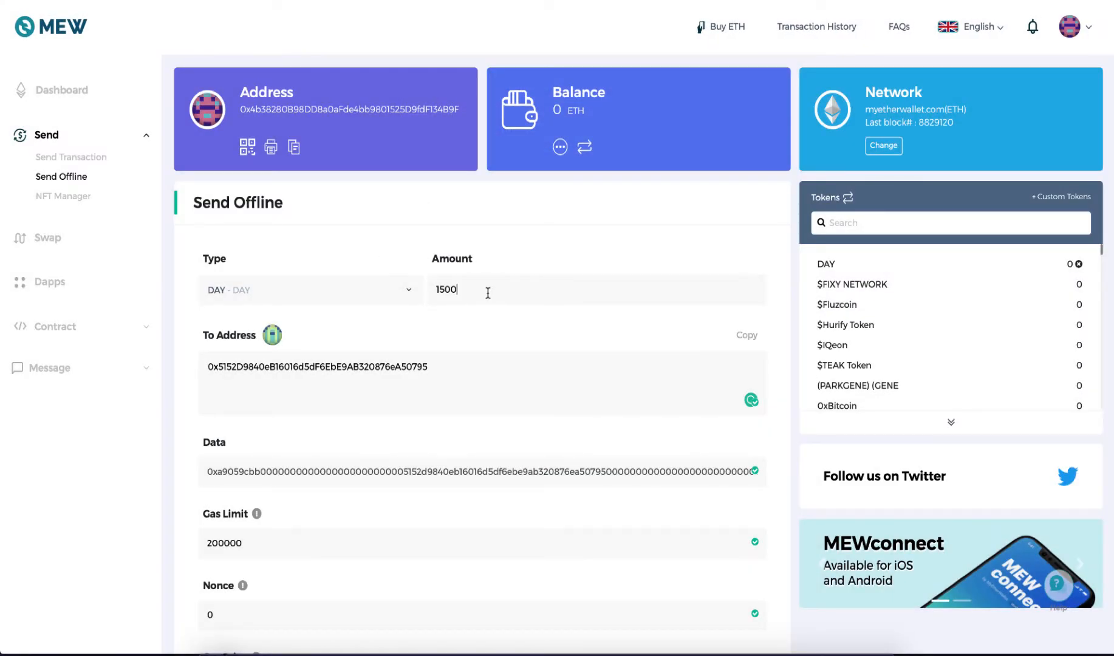
key(ctrl+a)
key(ctrl+v)
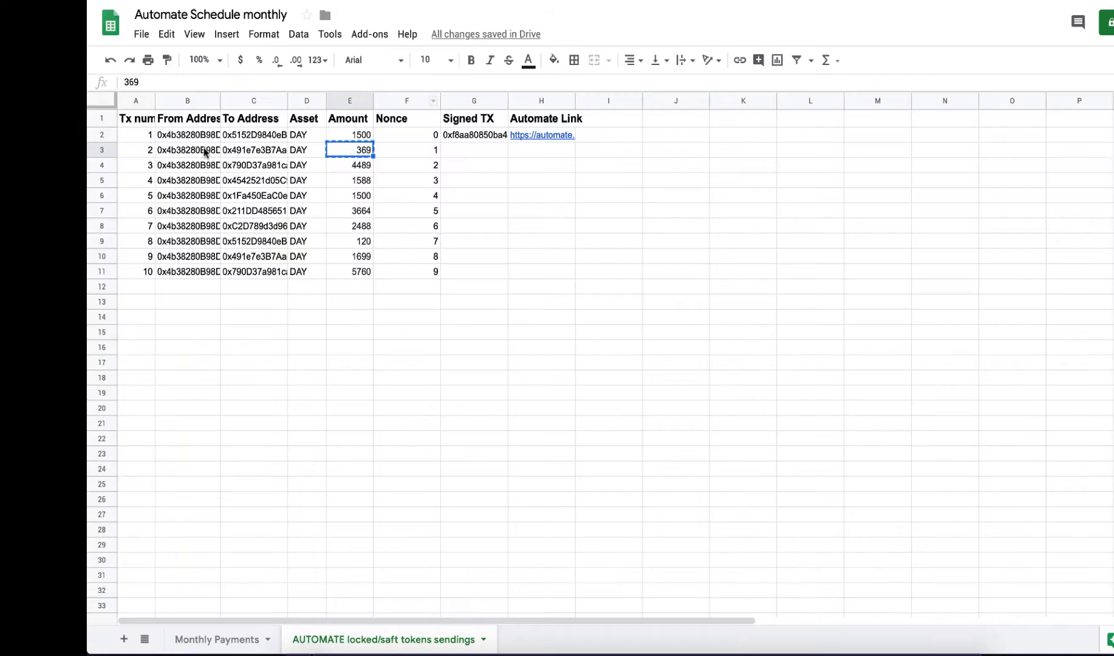
Replace the offline transaction's recipient in MyEtherWallet with the second transaction's To Address from the spreadsheet.
click(262, 152)
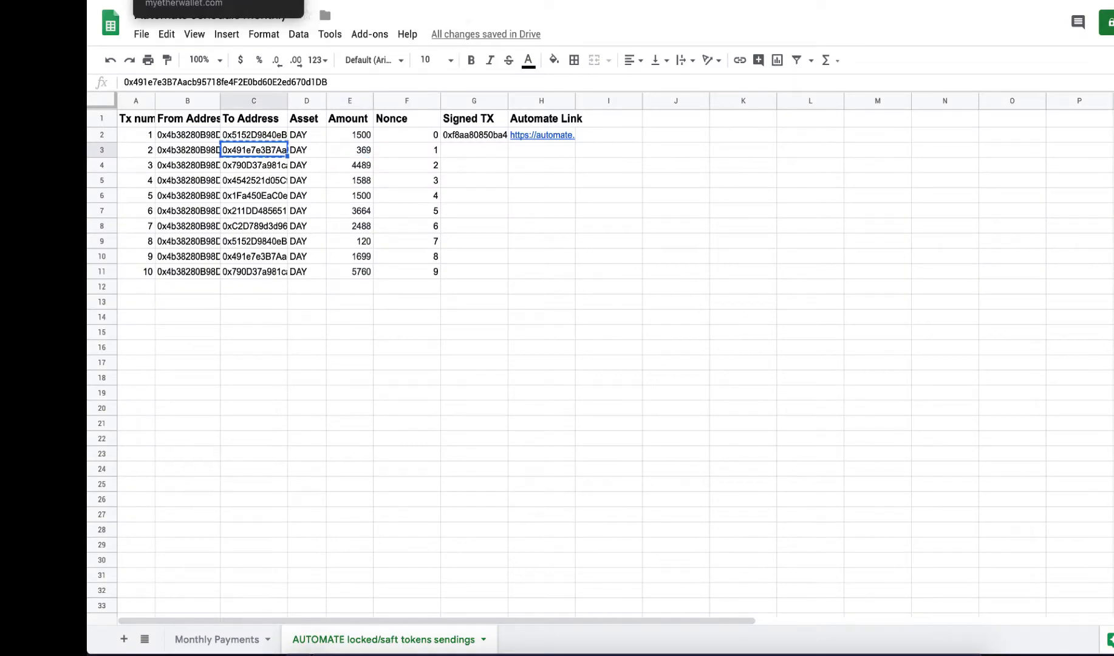
click(212, 2)
click(576, 364)
key(ctrl+a)
key(ctrl+v)
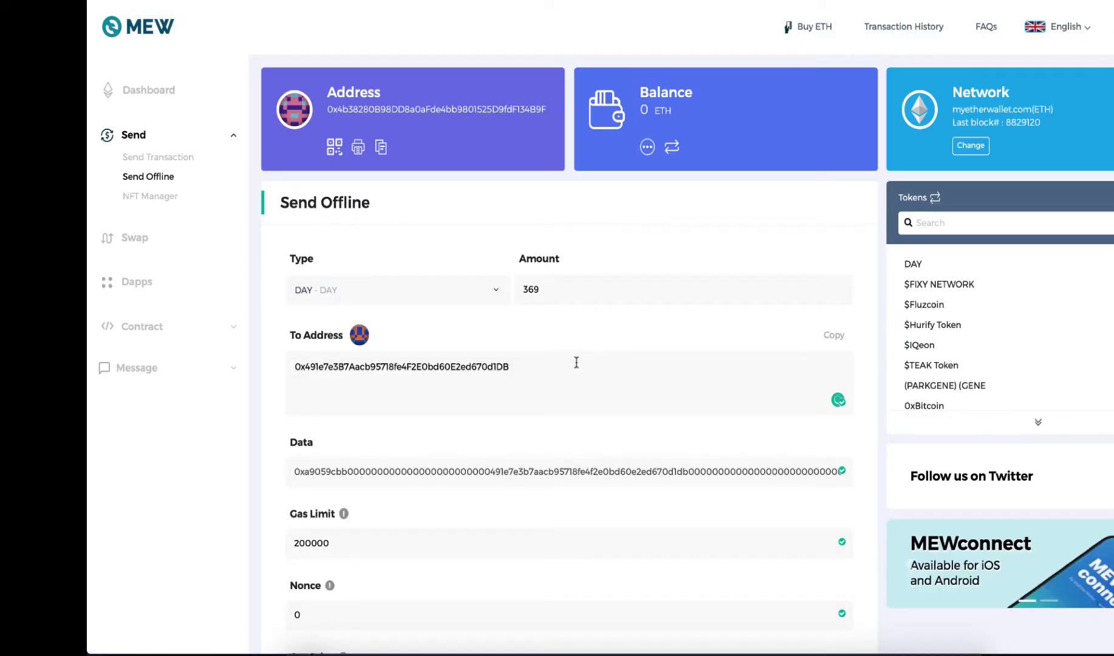
Set the offline transaction's nonce to 1 and generate the signed transaction.
scroll(576, 362, down, 2)
click(419, 488)
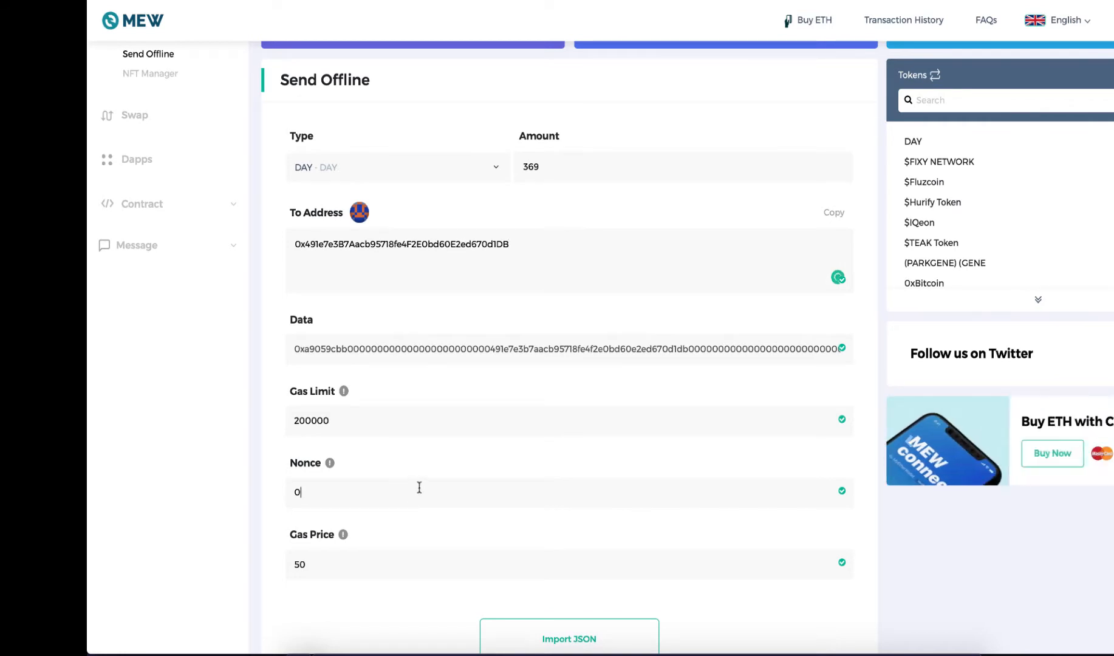
scroll(464, 454, down, 3)
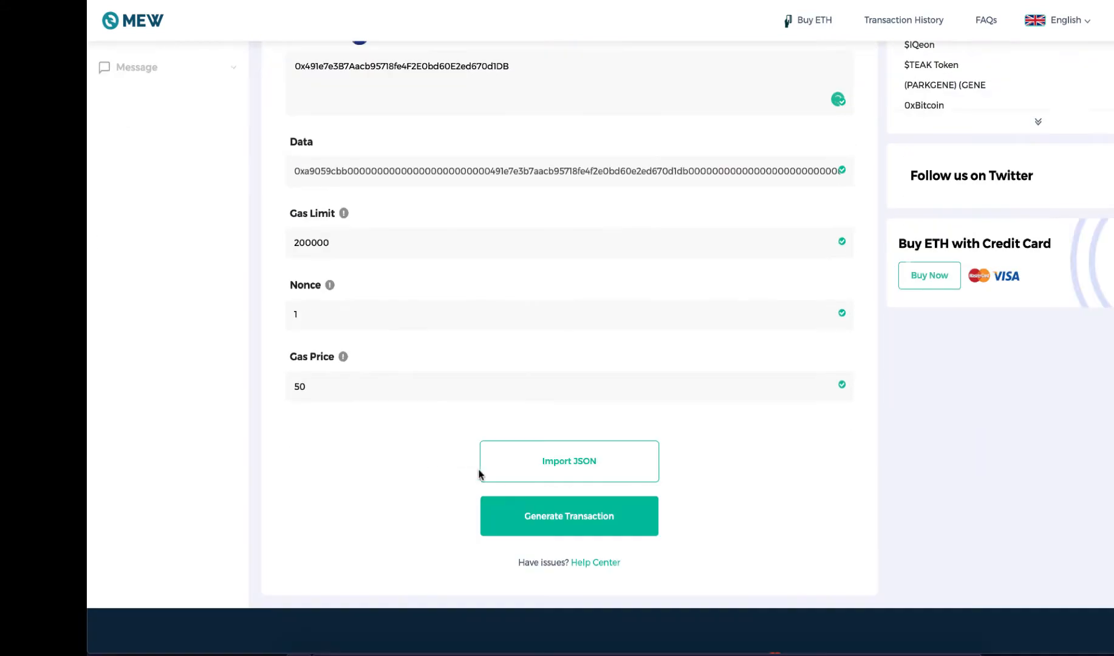
click(593, 515)
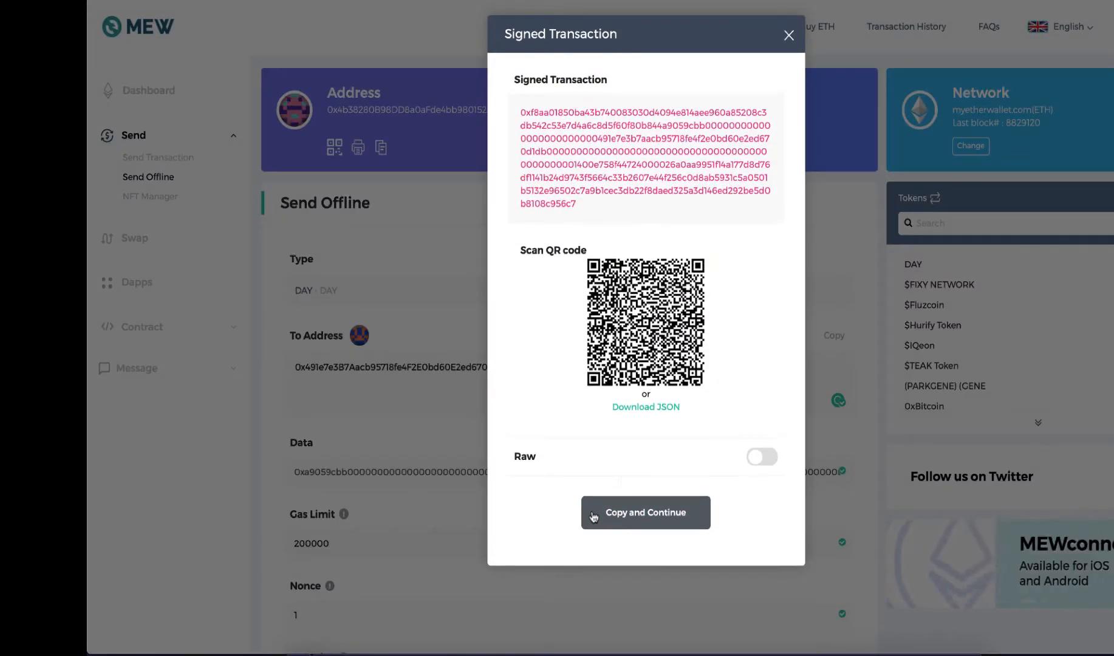
Copy the full signed transaction text into the second transaction's Signed TX cell in the spreadsheet.
double_click(639, 161)
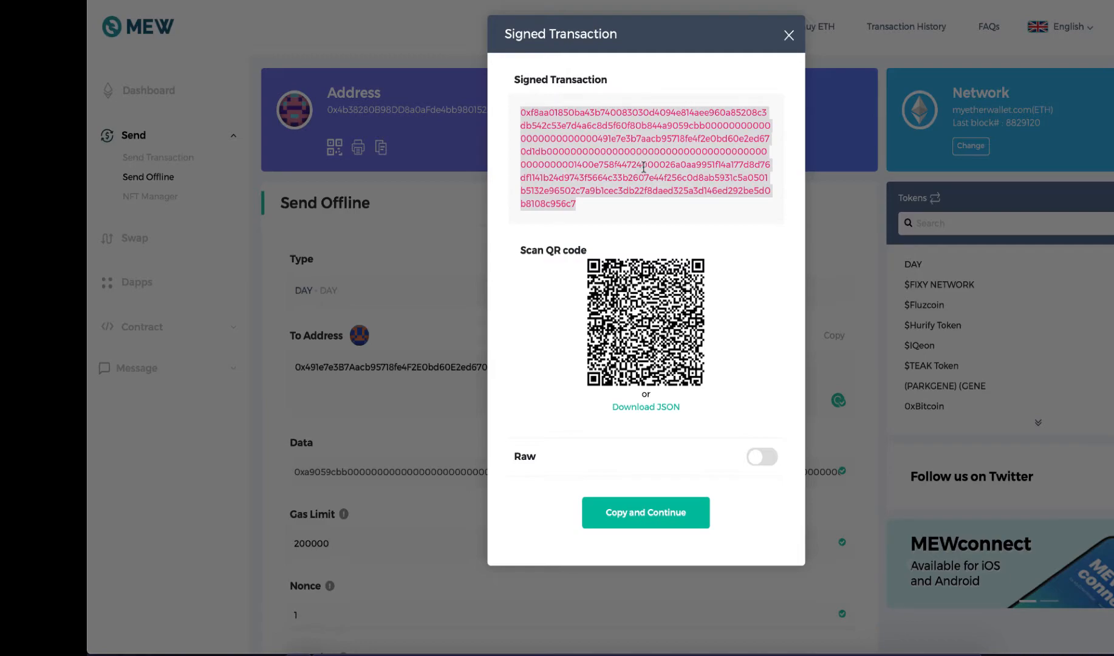
click(433, 1)
double_click(463, 153)
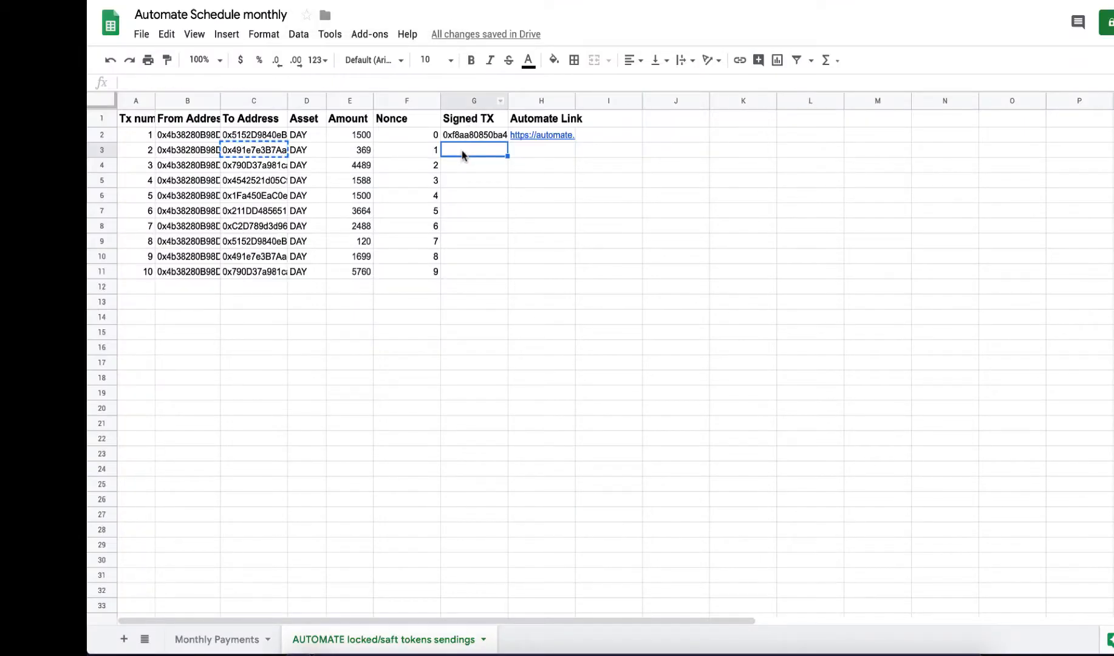
key(super+v)
click(464, 183)
Schedule the second signed transaction in ChronoLogic Automate with a sender DAY balance condition of 50000 or more.
click(529, 1)
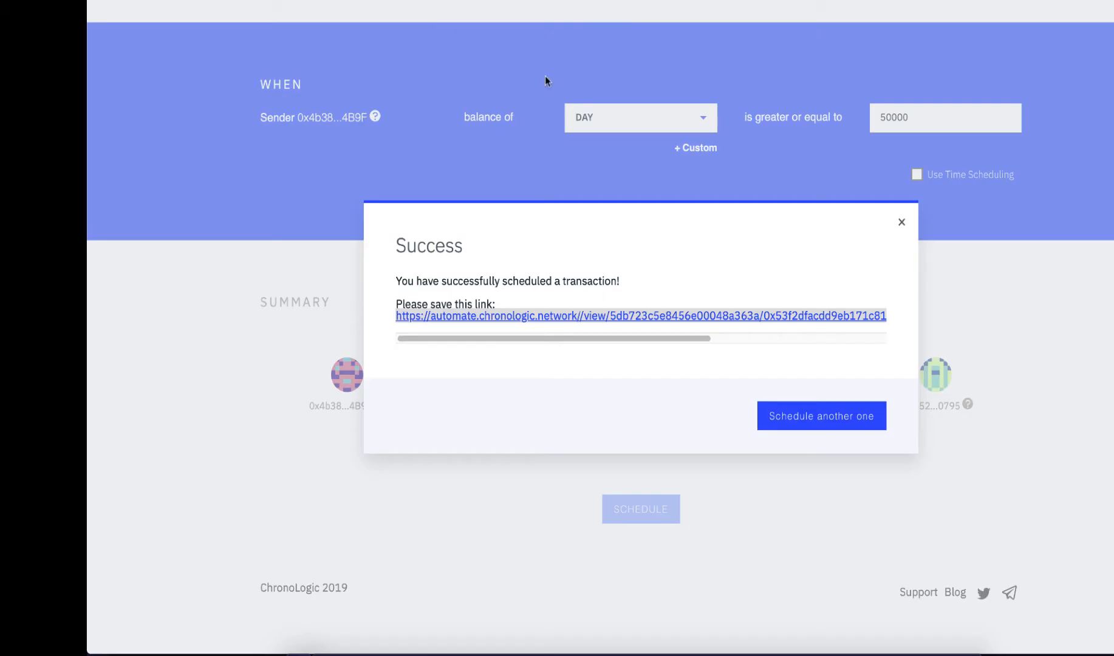
click(882, 422)
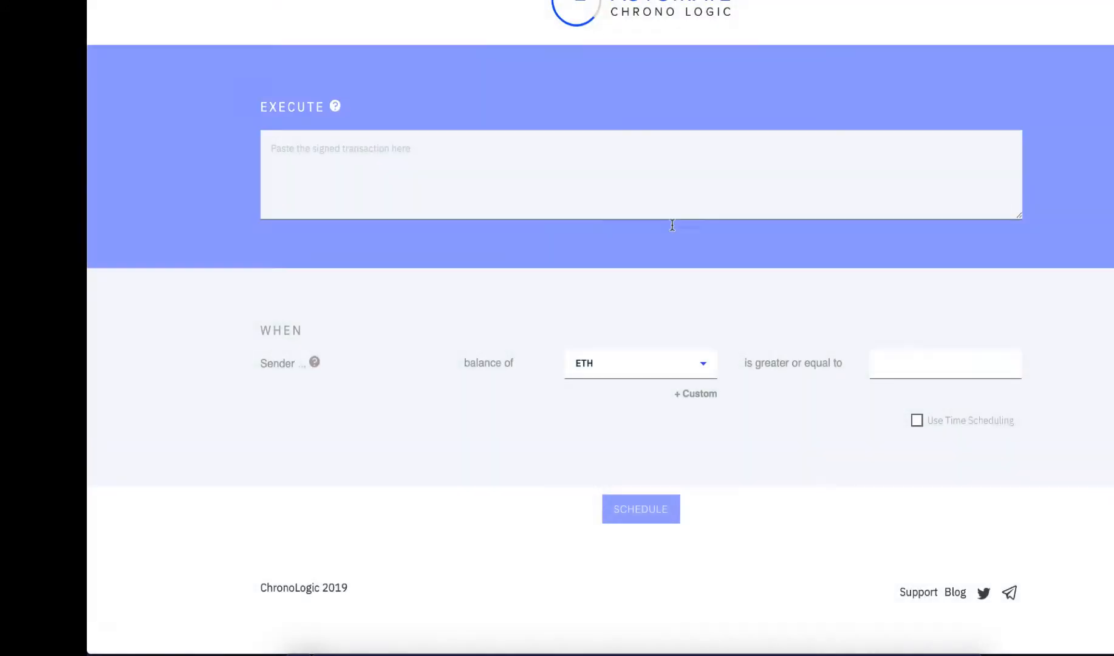
key(super+v)
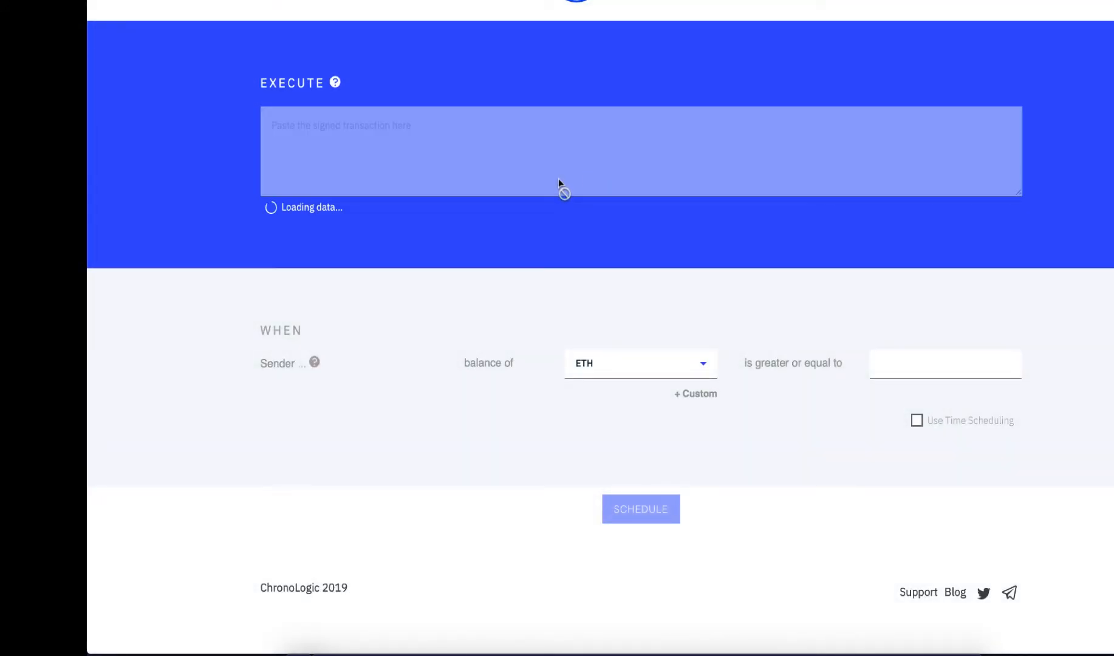
text(50000)
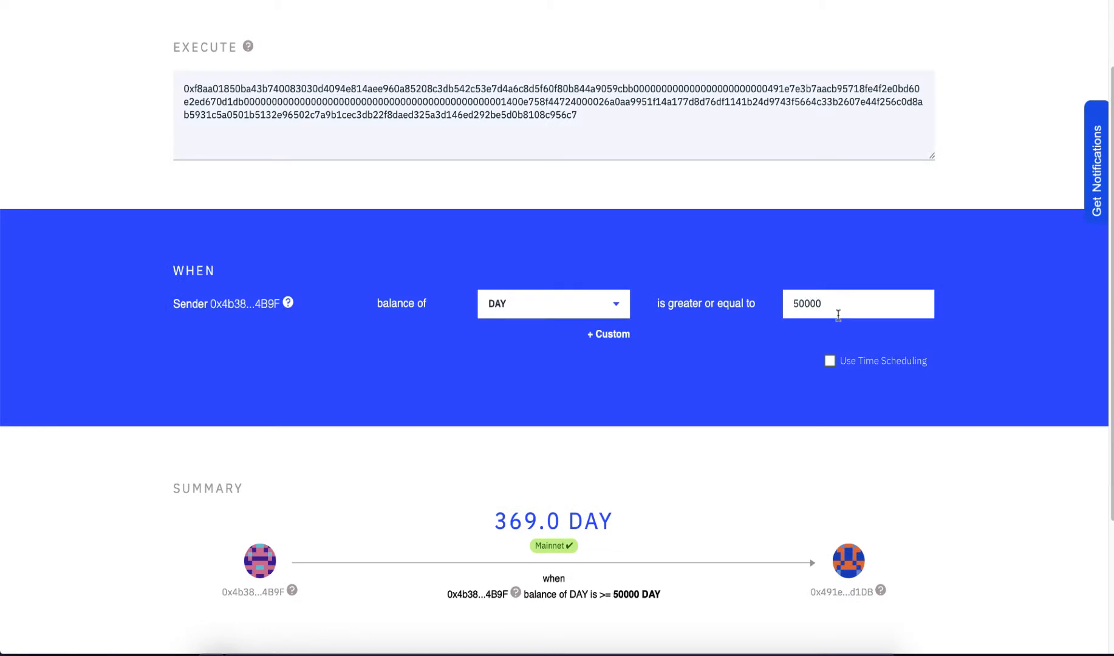
scroll(952, 433, down, 3)
click(574, 508)
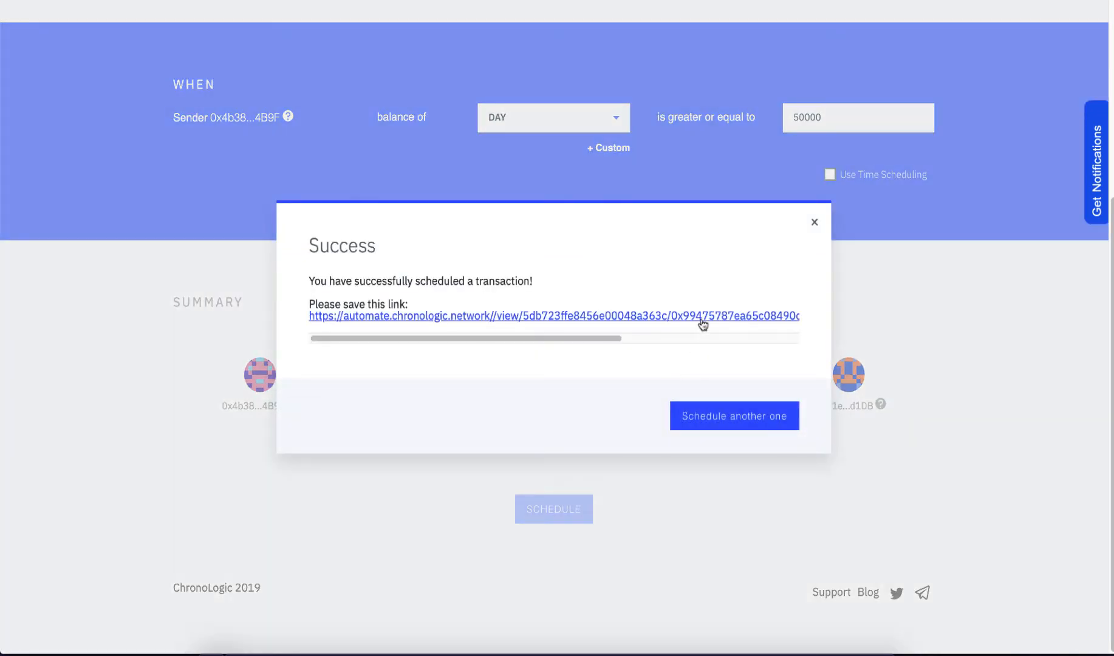
Copy the second scheduled transaction's link and paste it into the second transaction's Automate Link cell in the spreadsheet.
right_click(700, 313)
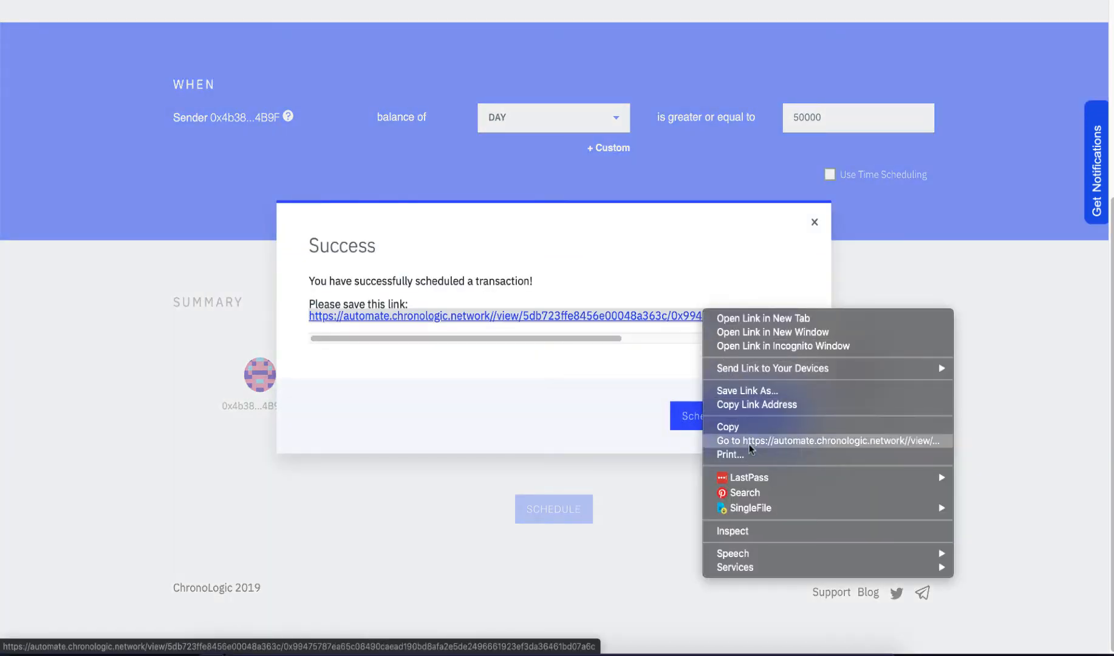
click(758, 424)
click(255, 1)
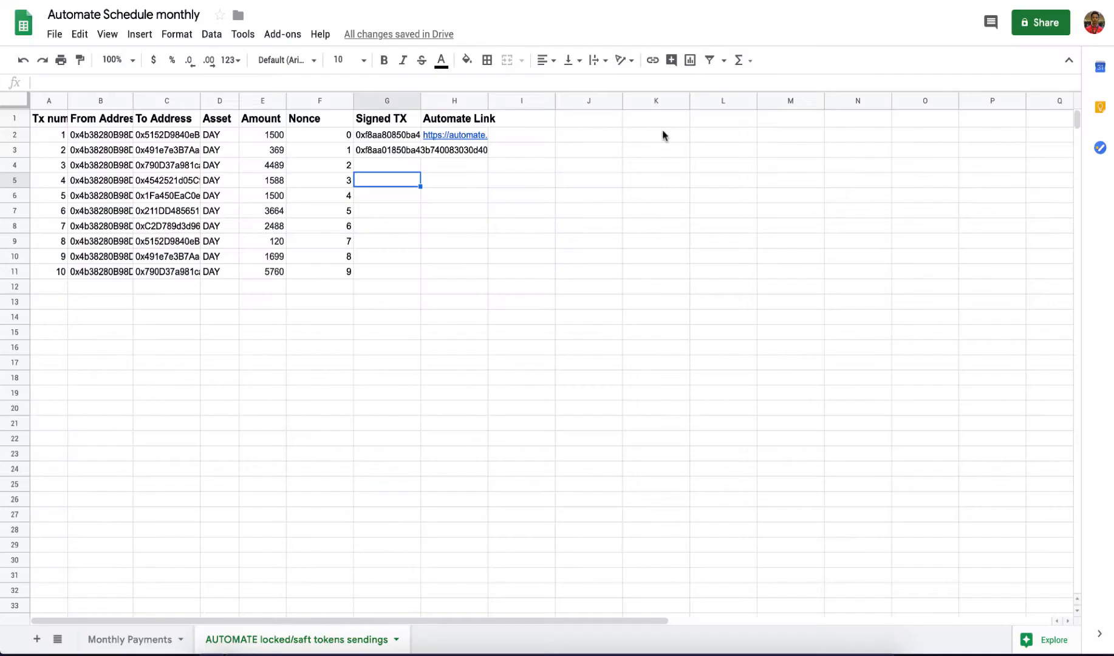
double_click(456, 147)
key(super+v)
click(542, 184)
Copy the third transaction's amount, 4489, from the spreadsheet into the offline transaction's amount in MyEtherWallet.
click(356, 166)
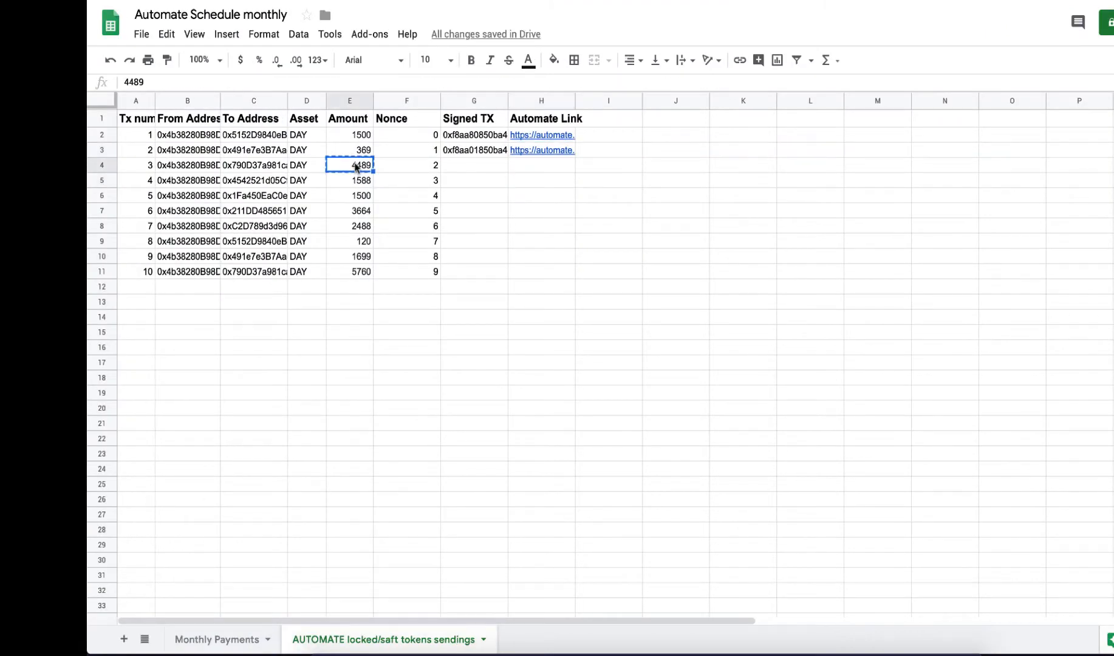
click(182, 1)
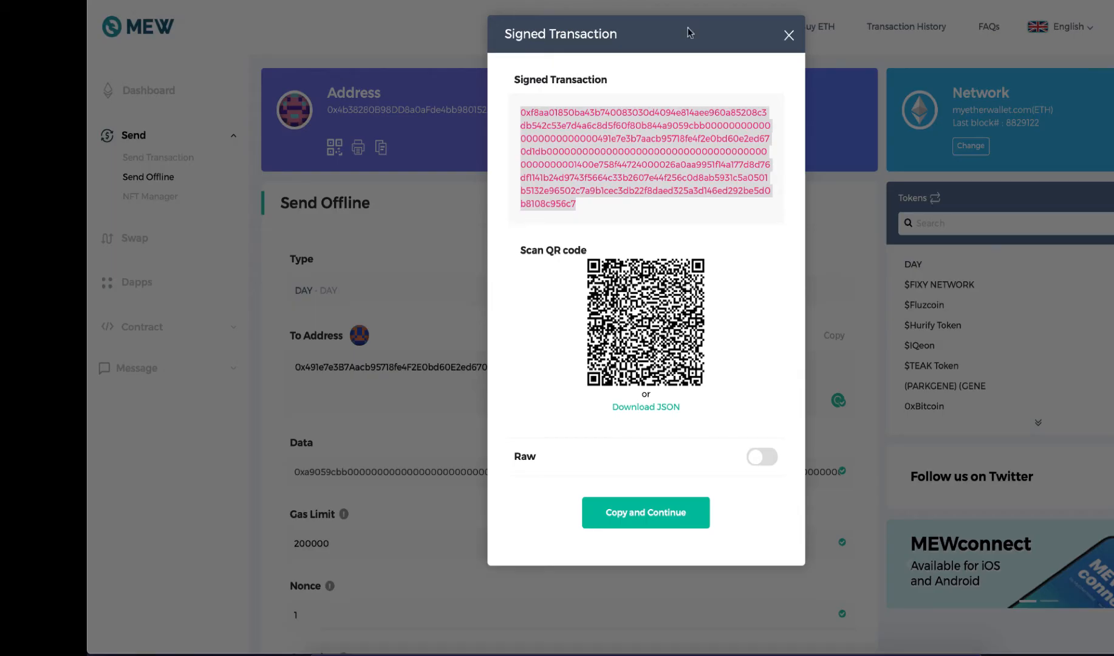
click(789, 34)
double_click(589, 292)
key(super+v)
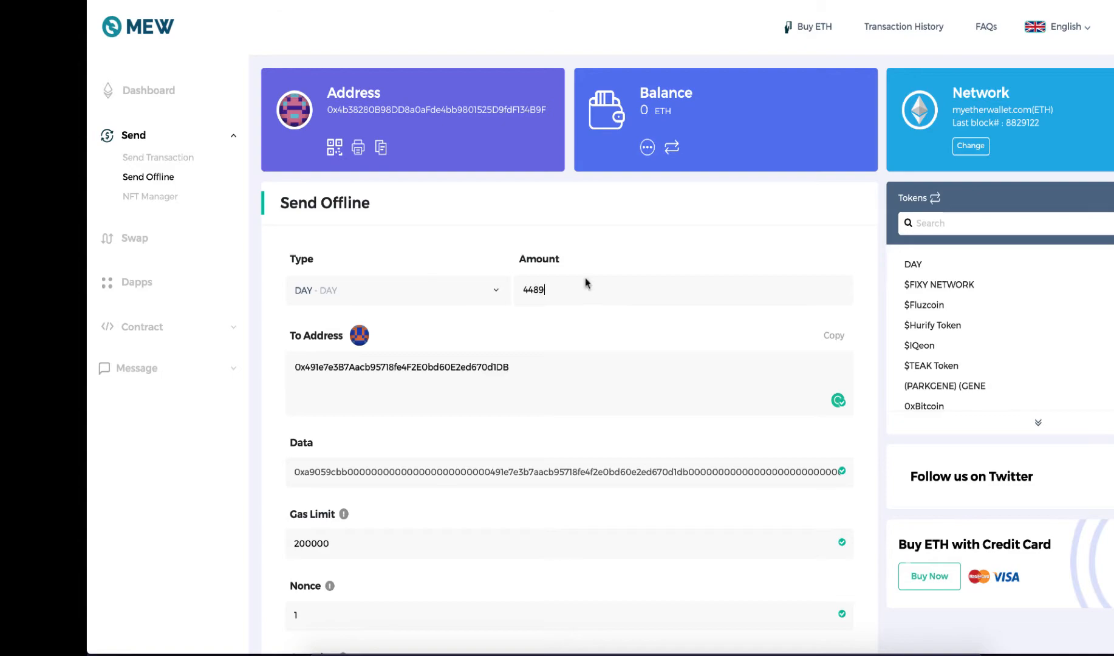
Replace the offline transaction's recipient in MyEtherWallet with the third transaction's To Address from the spreadsheet.
click(292, 2)
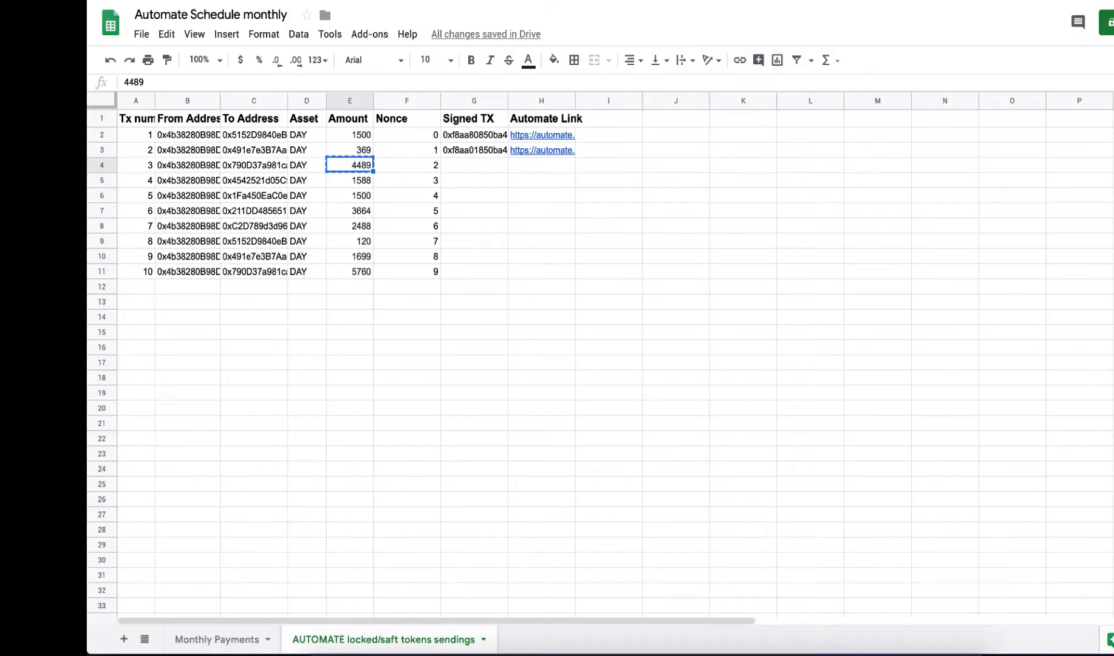
click(274, 167)
key(super+c)
click(182, 2)
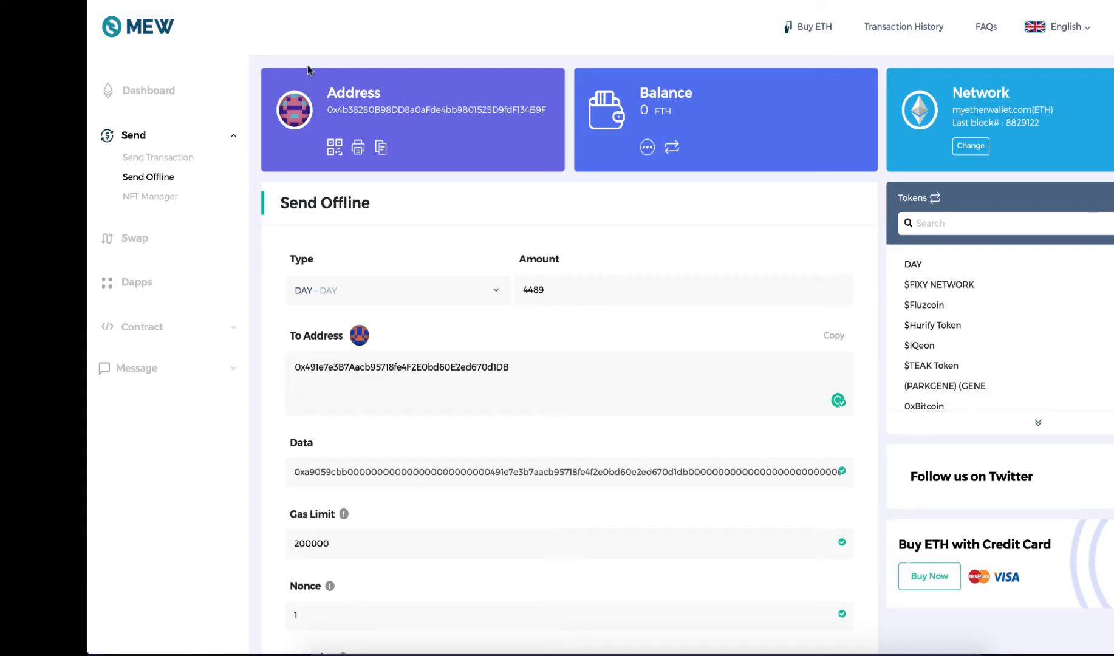
double_click(542, 370)
key(super+v)
Set the offline transaction's nonce to 2 and generate the signed transaction.
scroll(544, 370, down, 3)
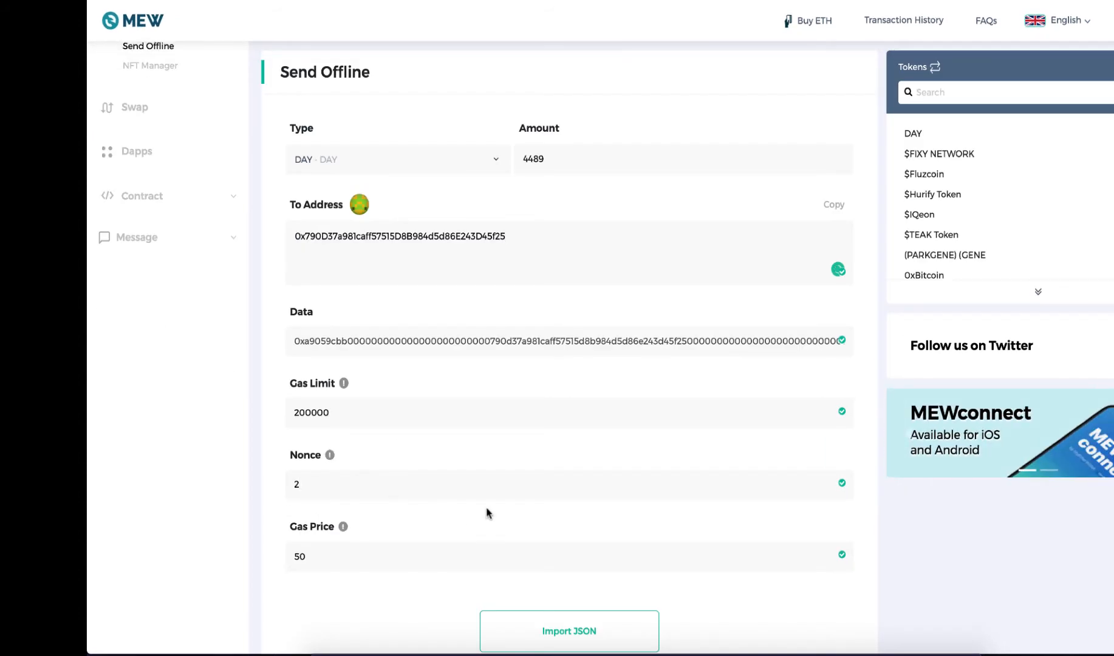
scroll(492, 519, down, 3)
click(569, 524)
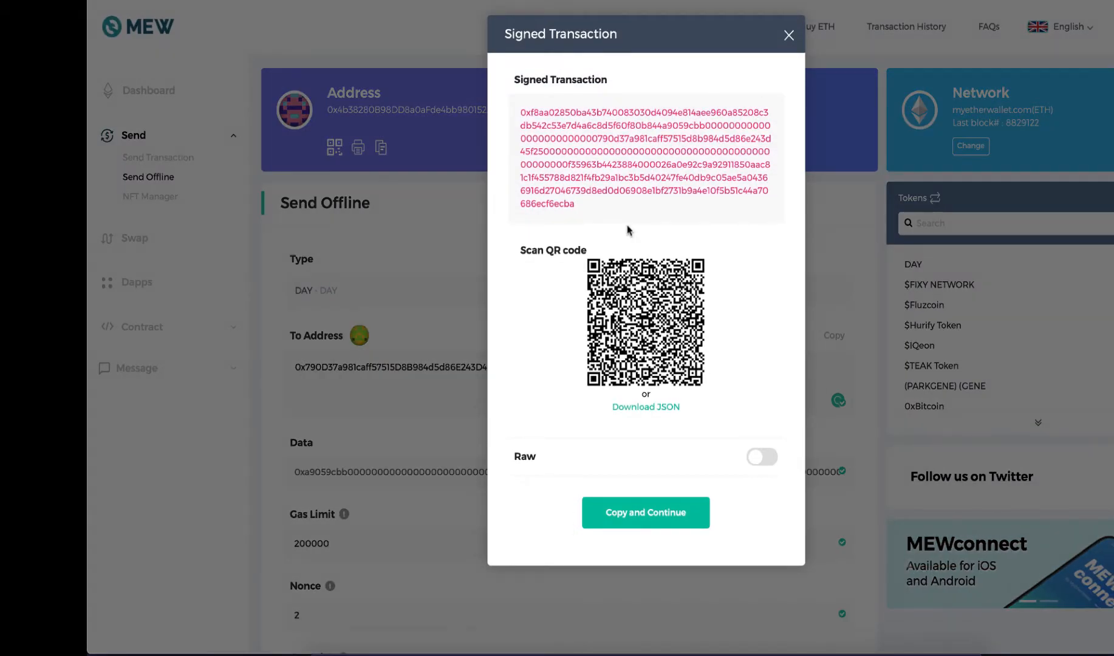
Copy the full signed transaction text into the third transaction's Signed TX cell in the spreadsheet.
double_click(629, 204)
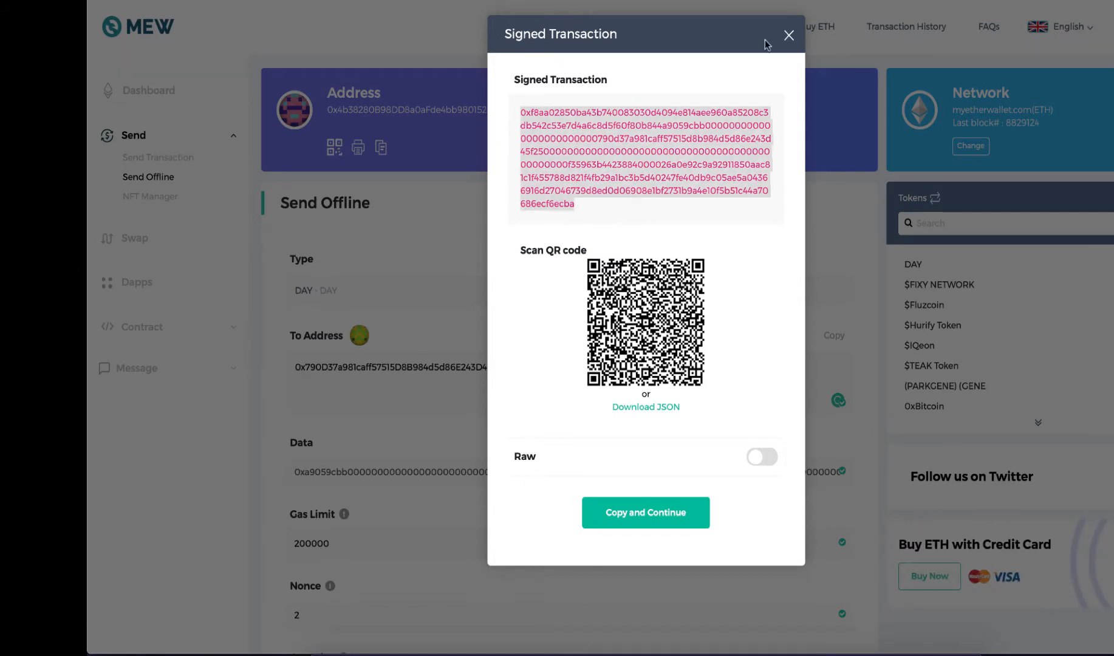
click(789, 40)
click(352, 0)
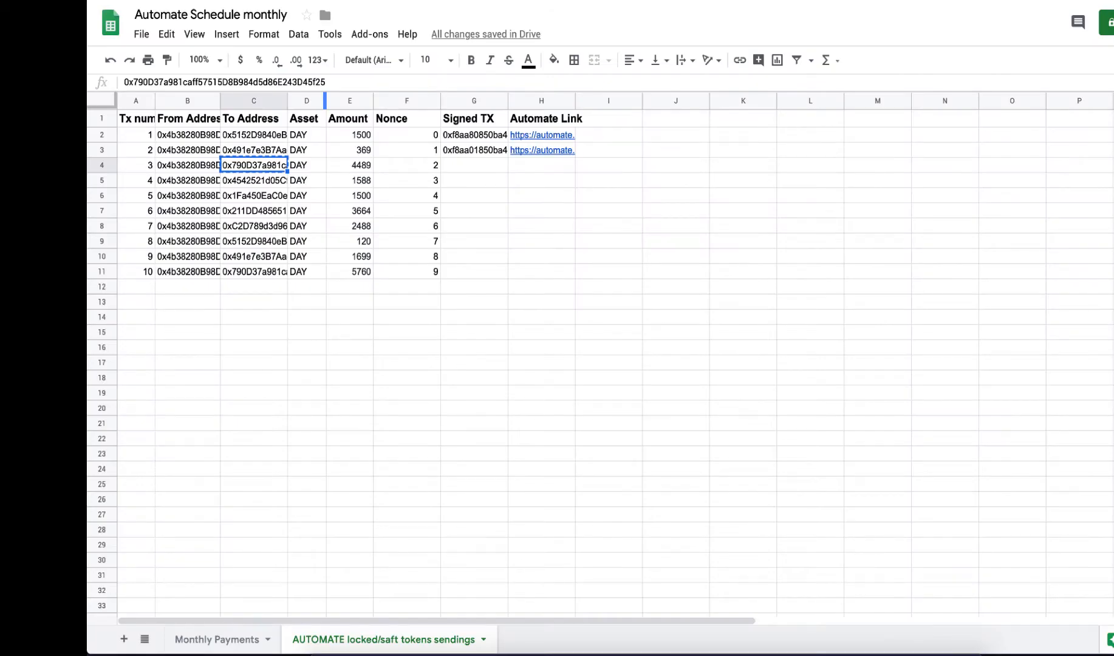
click(475, 165)
key(ctrl+v)
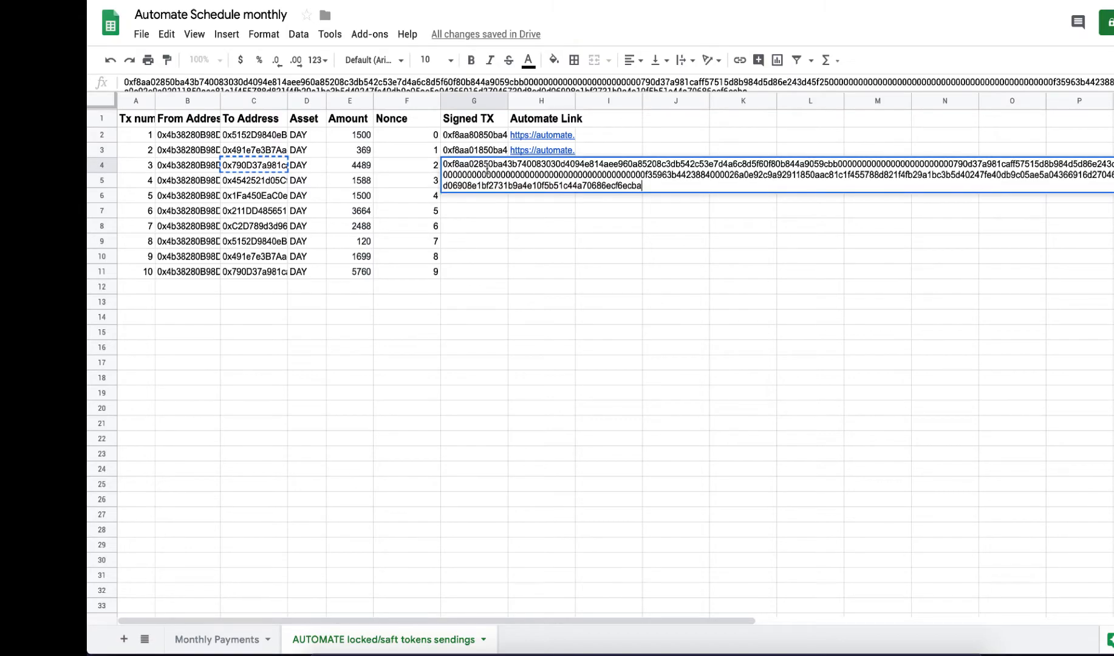
click(474, 196)
Start another schedule in ChronoLogic Automate and paste in the third signed transaction.
click(486, 1)
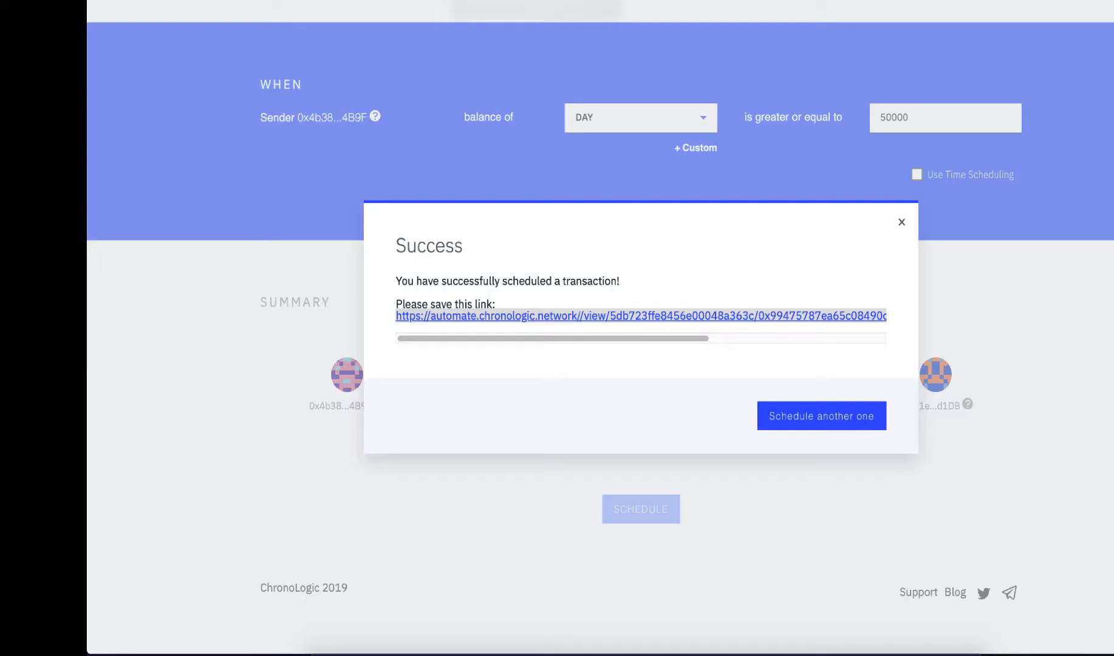
click(808, 425)
click(586, 171)
key(ctrl+v)
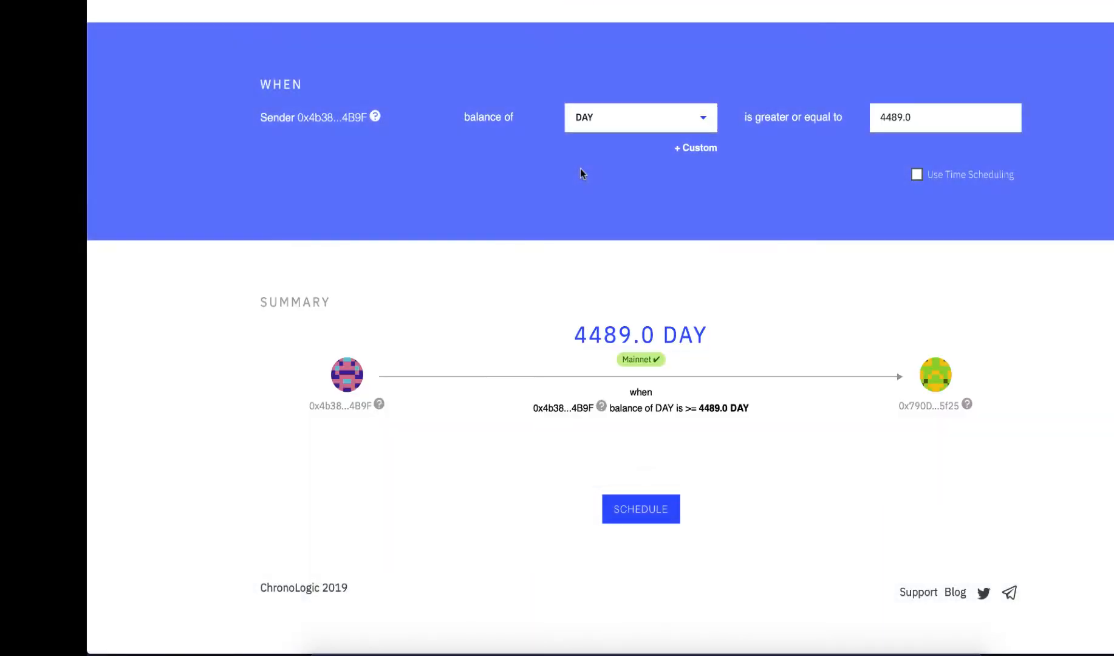
Set the sender's DAY balance condition for the third transaction to 50000 or more.
scroll(782, 310, up, 5)
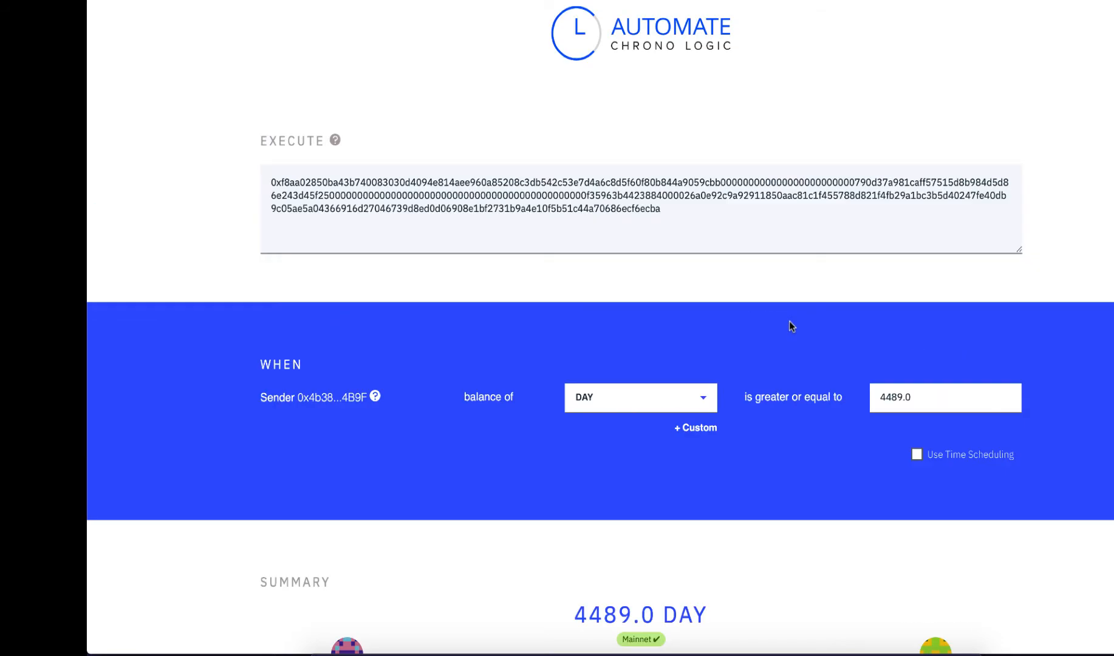
double_click(937, 398)
text(50000)
scroll(859, 388, down, 1)
scroll(860, 389, down, 5)
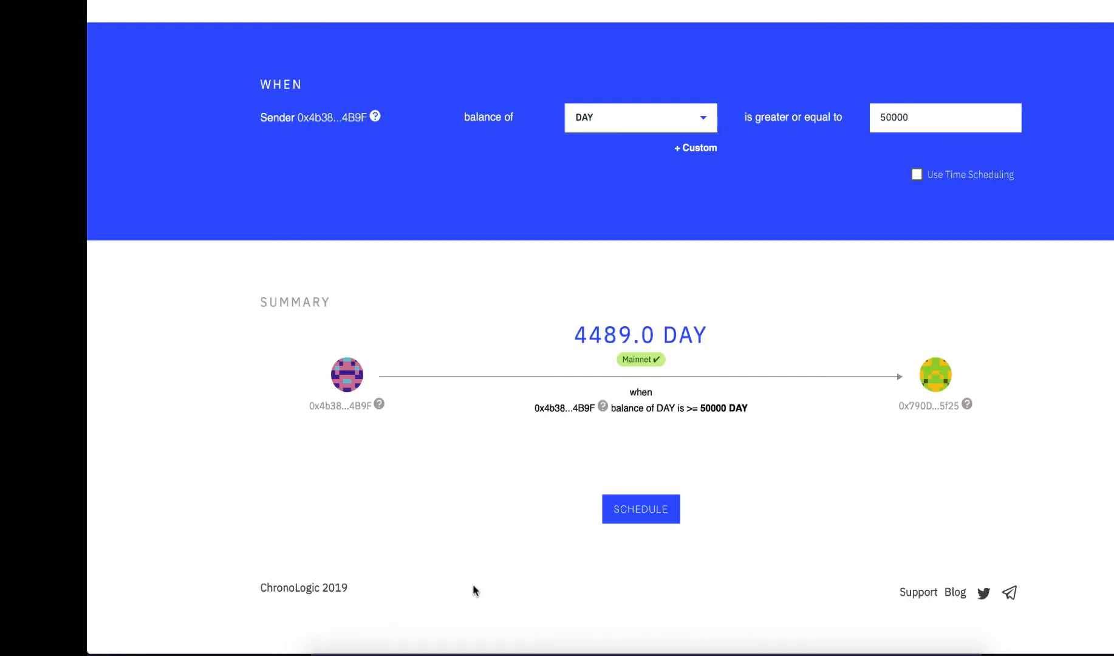
Schedule the third DAY transfer and copy the link of the scheduled transaction.
click(615, 509)
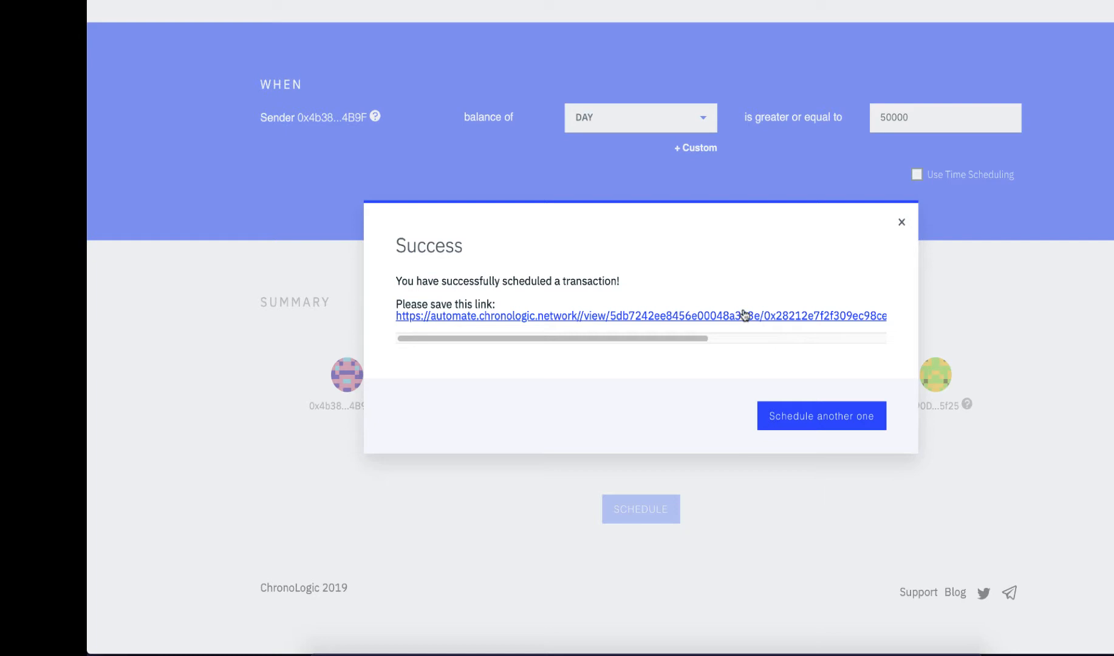
right_click(741, 312)
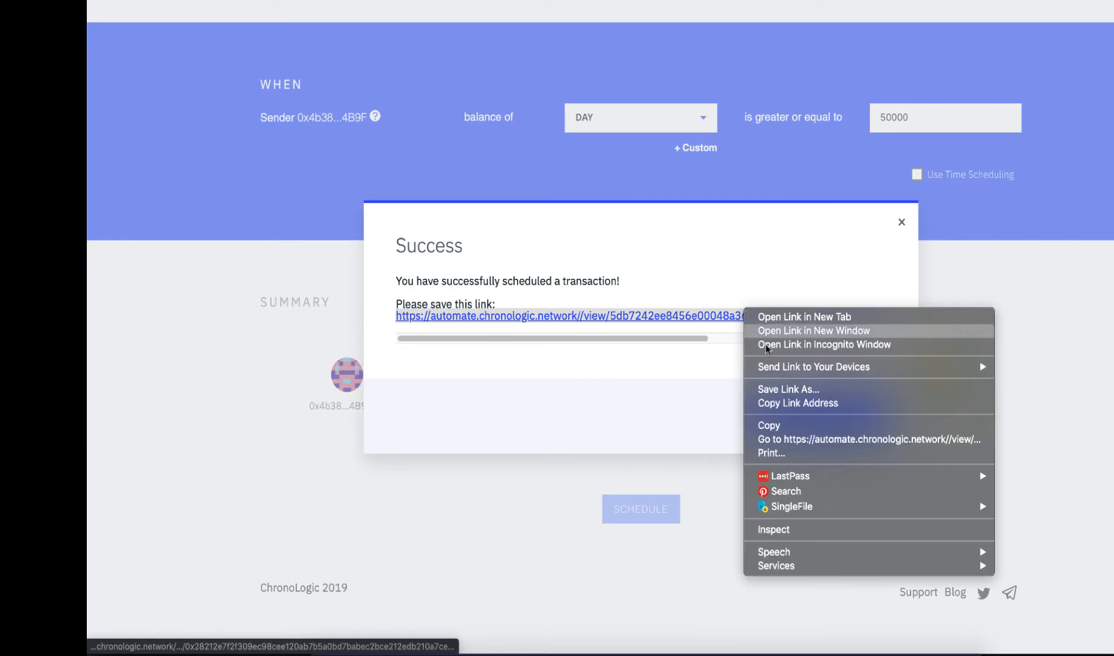
click(796, 426)
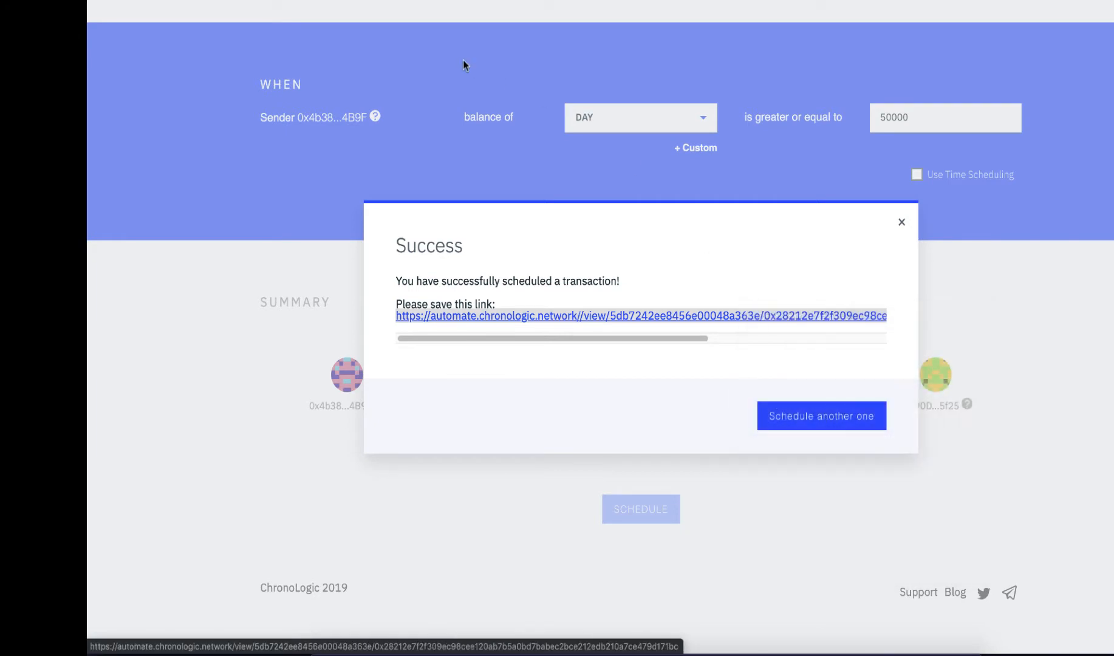
Switch to the spreadsheet and paste the copied link into the third transaction's Automate Link cell.
click(370, 1)
double_click(546, 167)
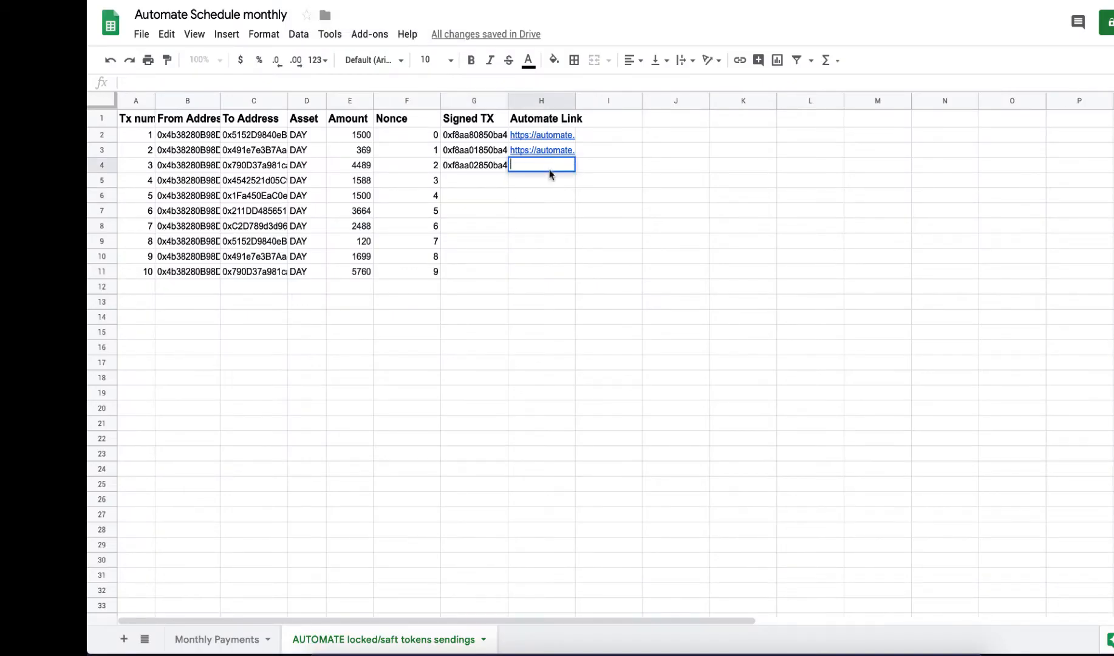
key(ctrl+v)
key(Return)
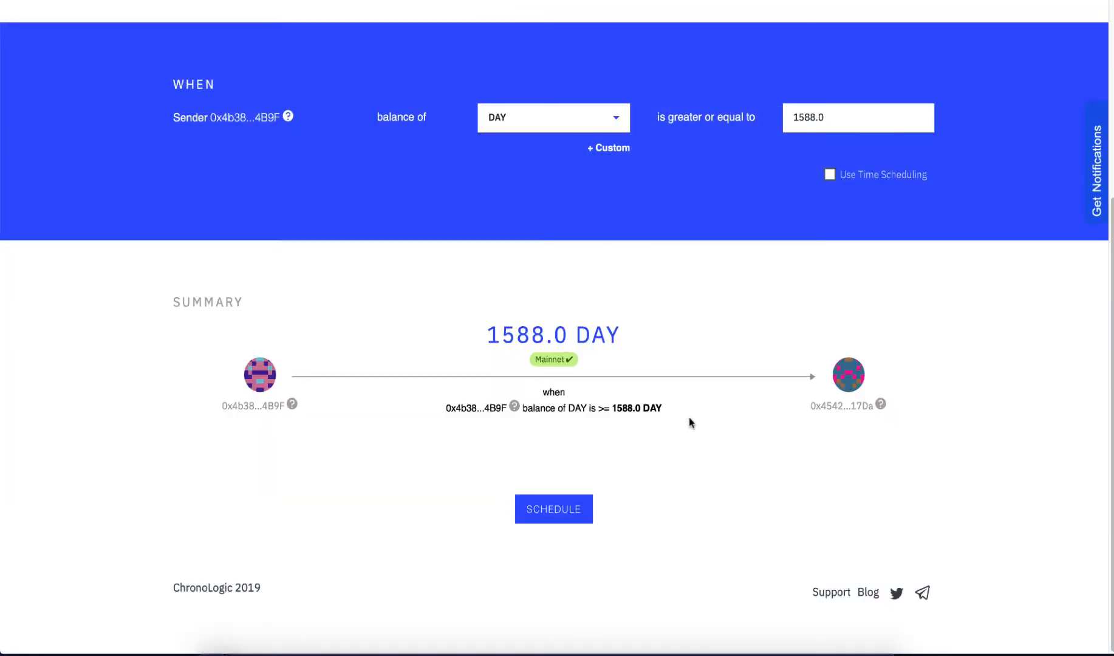
Set the sender's DAY balance condition for the fourth transaction to 50000 or more.
text(500000)
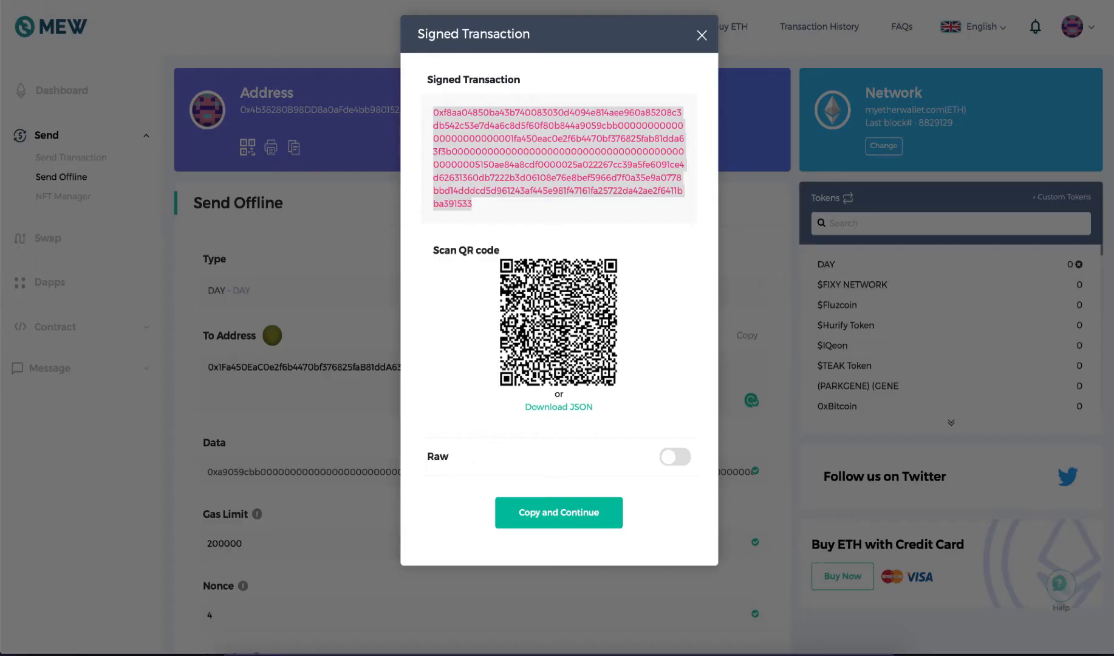
Close the signed transaction dialog for the fifth transfer, the one with nonce 4.
click(701, 17)
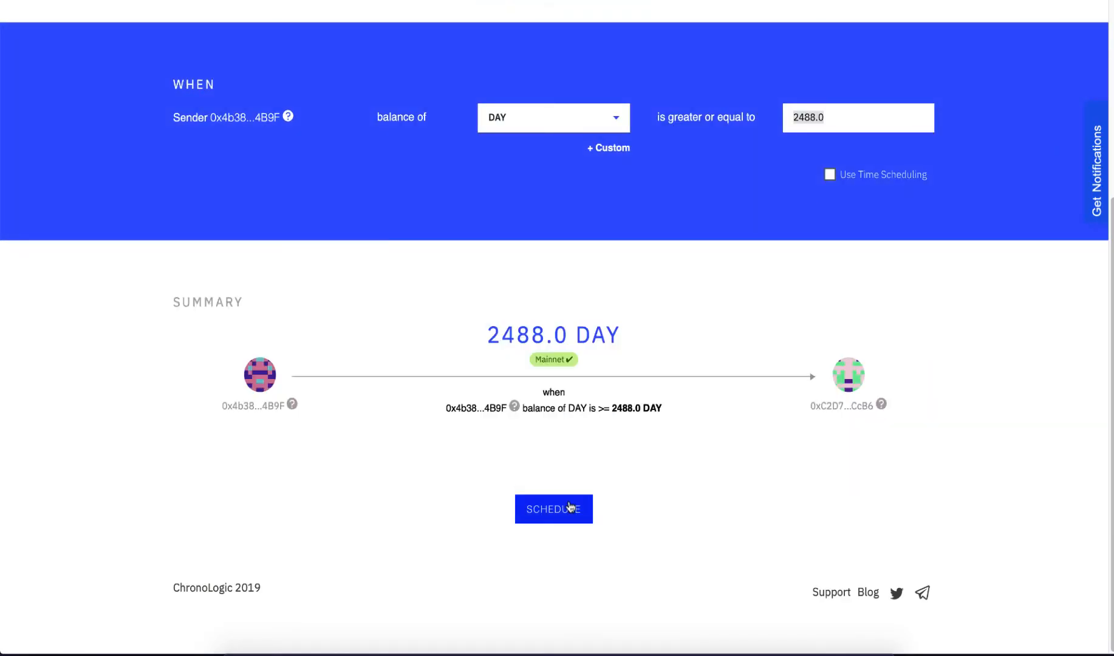
click(568, 509)
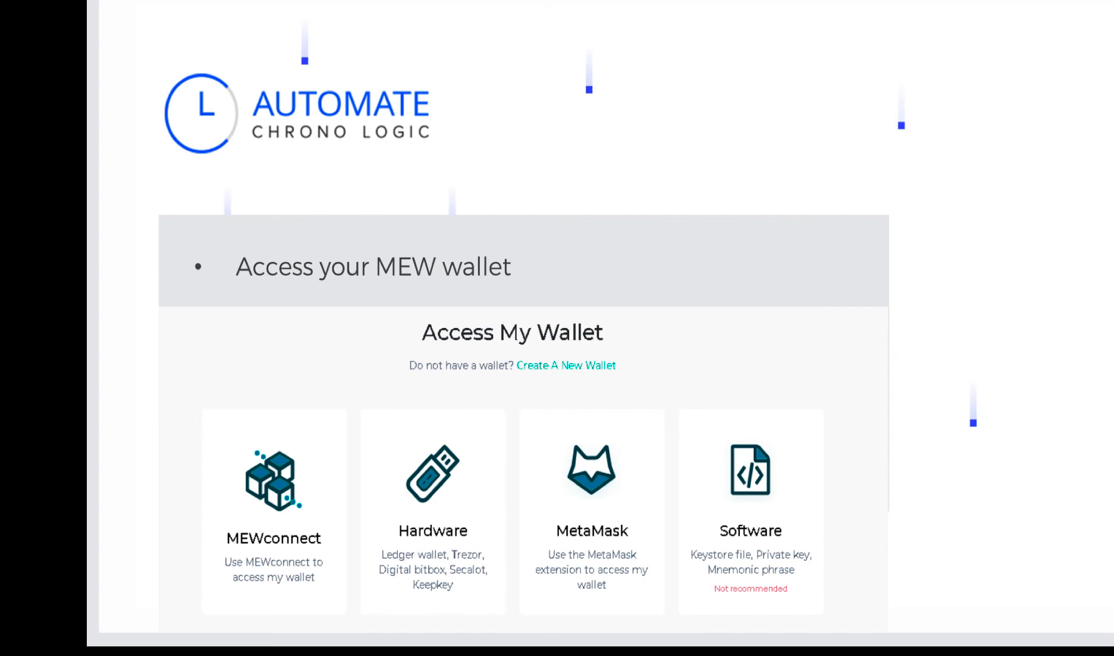
key(Right)
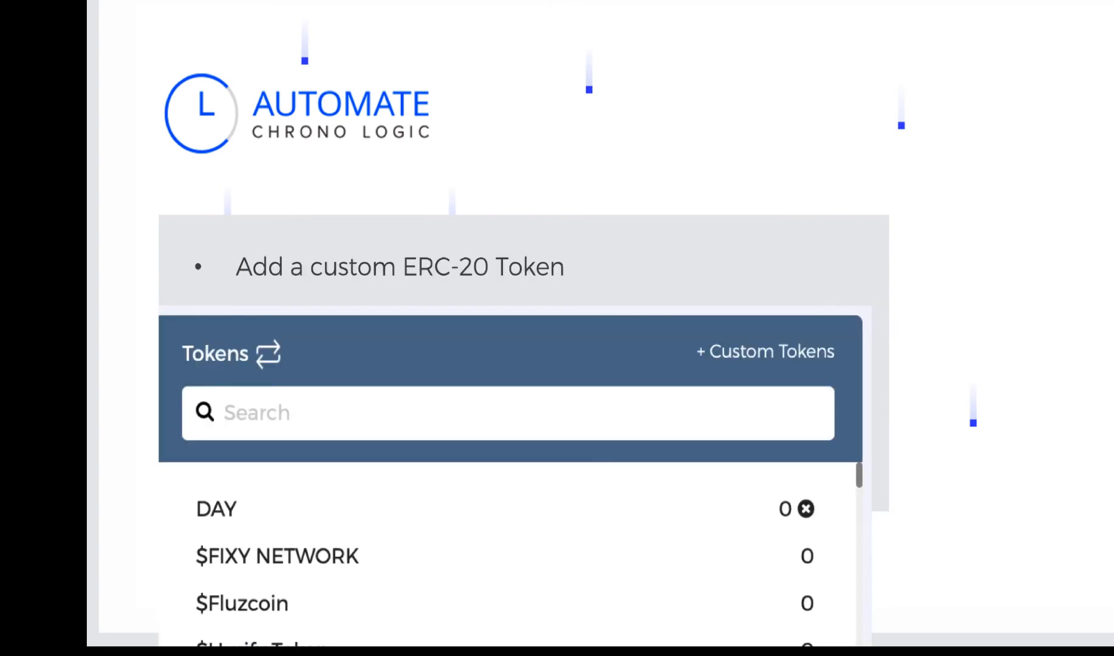
key(Right)
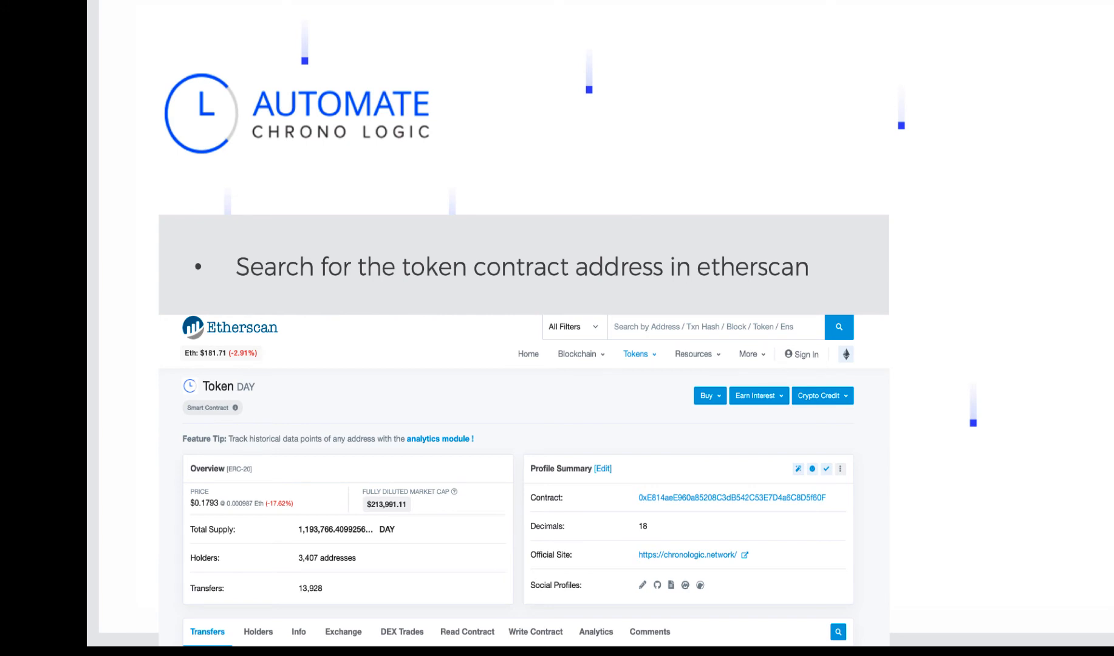
key(Right)
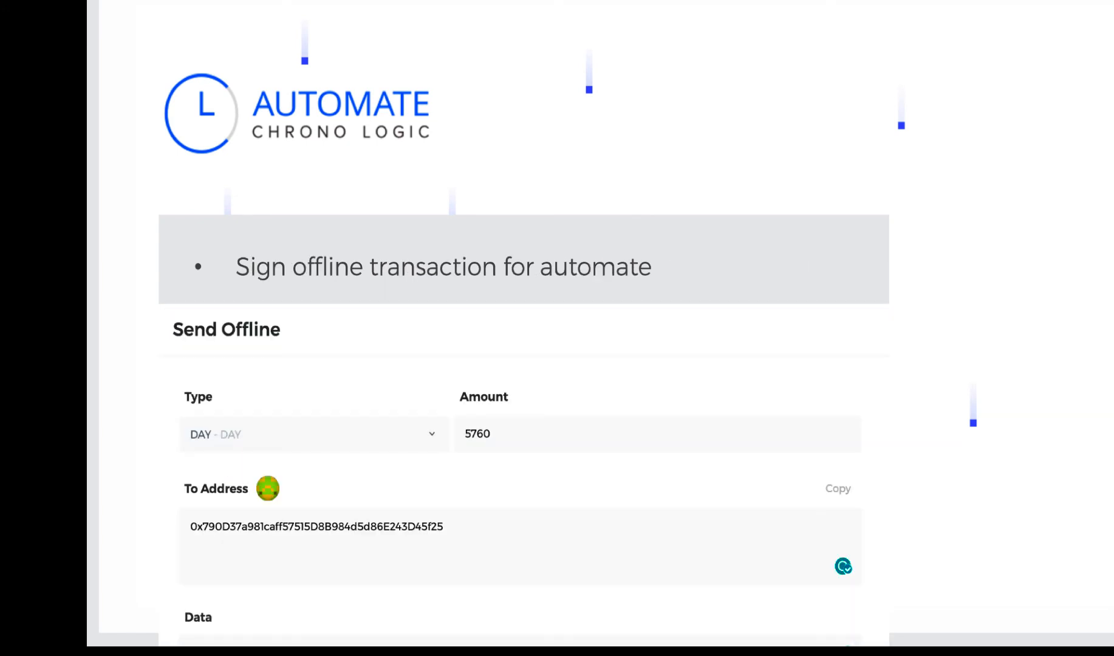
key(Right)
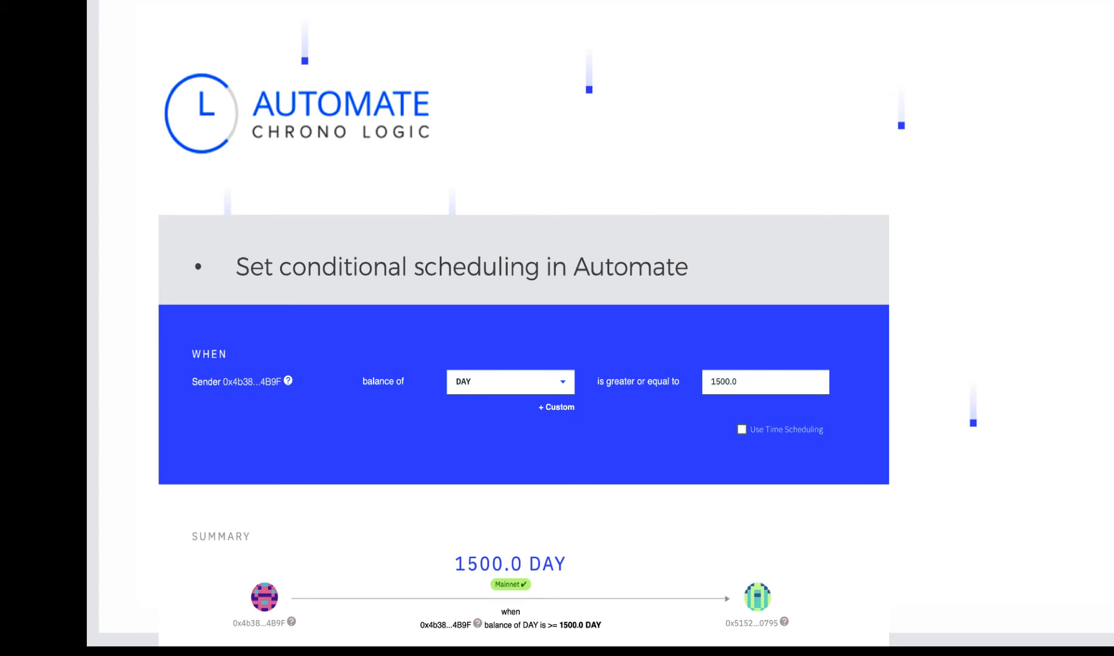
key(Right)
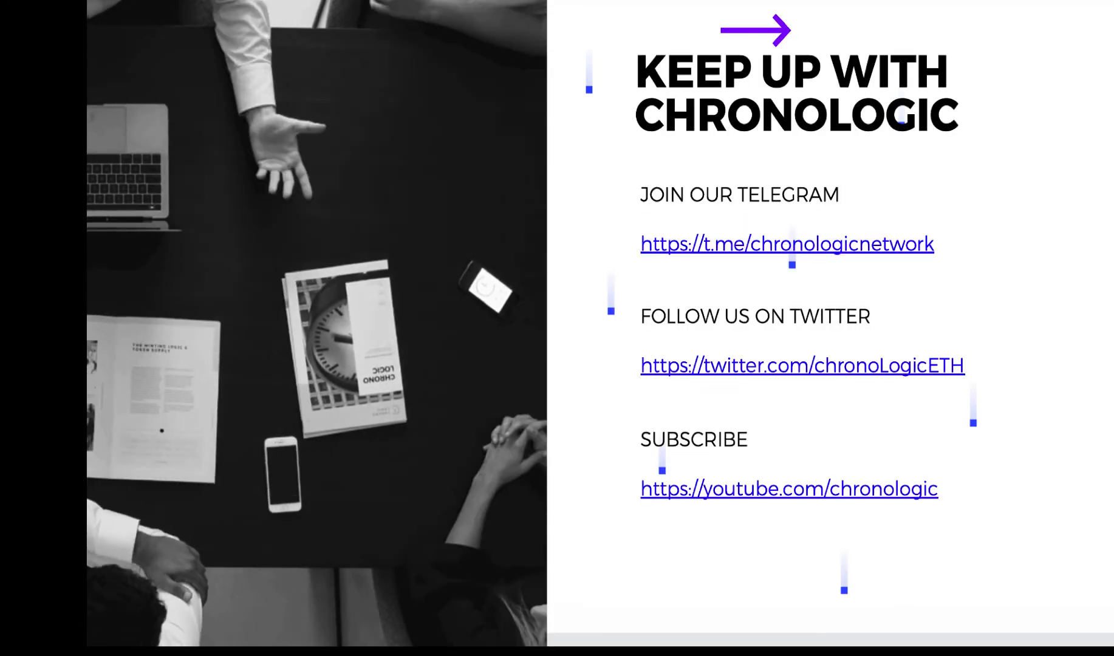